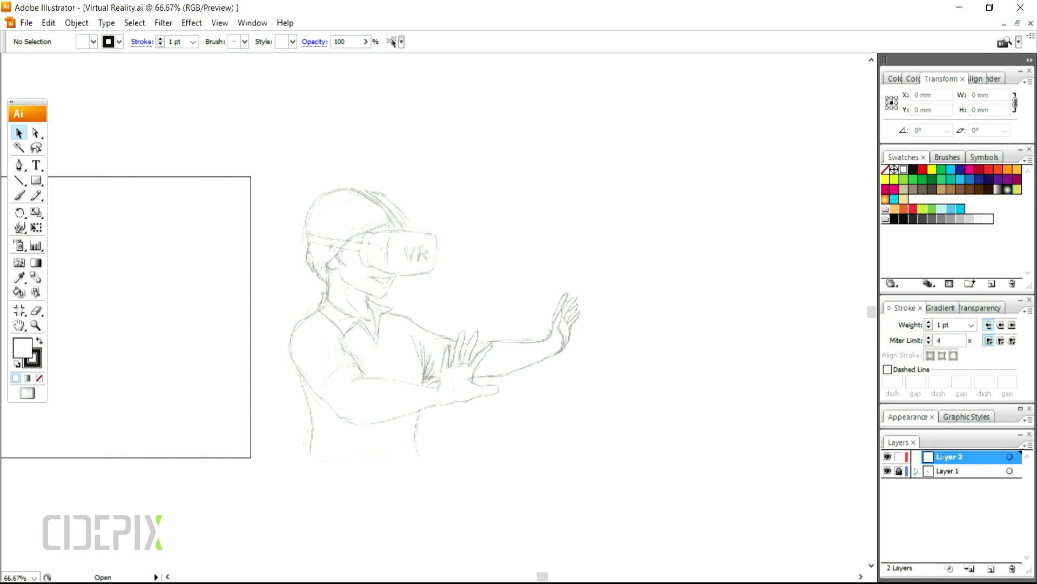
Step: Open the Inking Brushes library for the Paintbrush tool and place it beside the sketch, enlarged to show all its brushes
left_click(417, 288, "ctrl")
left_click_drag(299, 231, 314, 129)
left_click(20, 195)
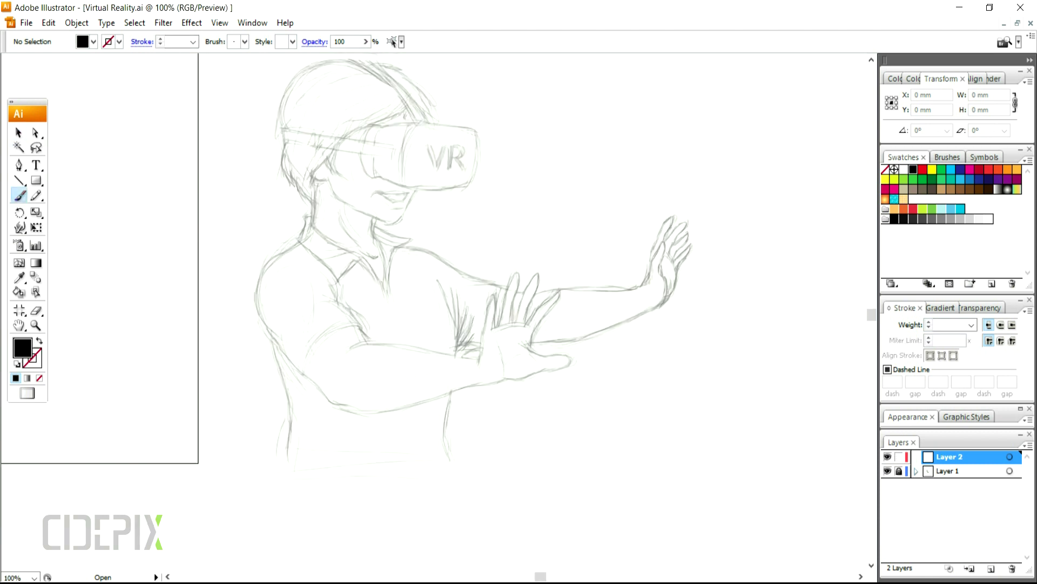
left_click(245, 42)
left_click(243, 54)
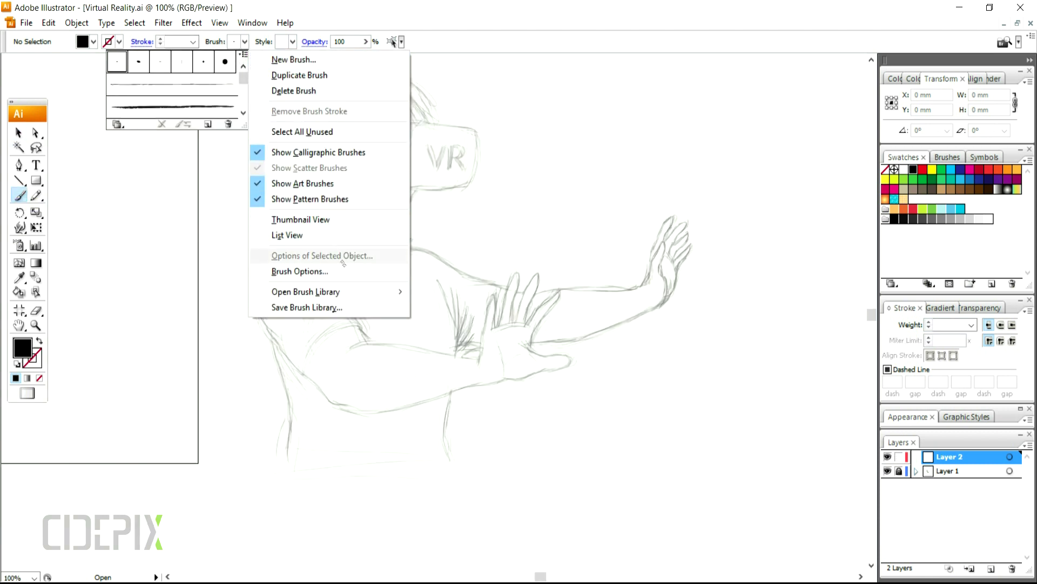
mouse_move(317, 291)
mouse_move(189, 369)
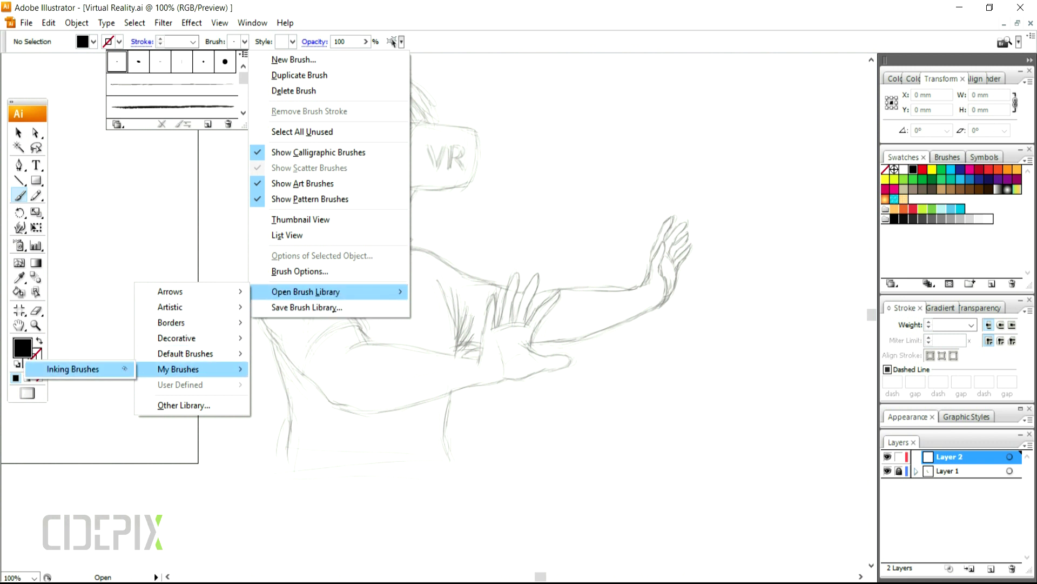
left_click(124, 368)
left_click_drag(805, 270, 783, 114)
left_click_drag(825, 206, 825, 343)
Step: Ink the curved armhole crease on the near shoulder with the topmost tapered inking brush, using a black stroke and no fill
key("shift+x")
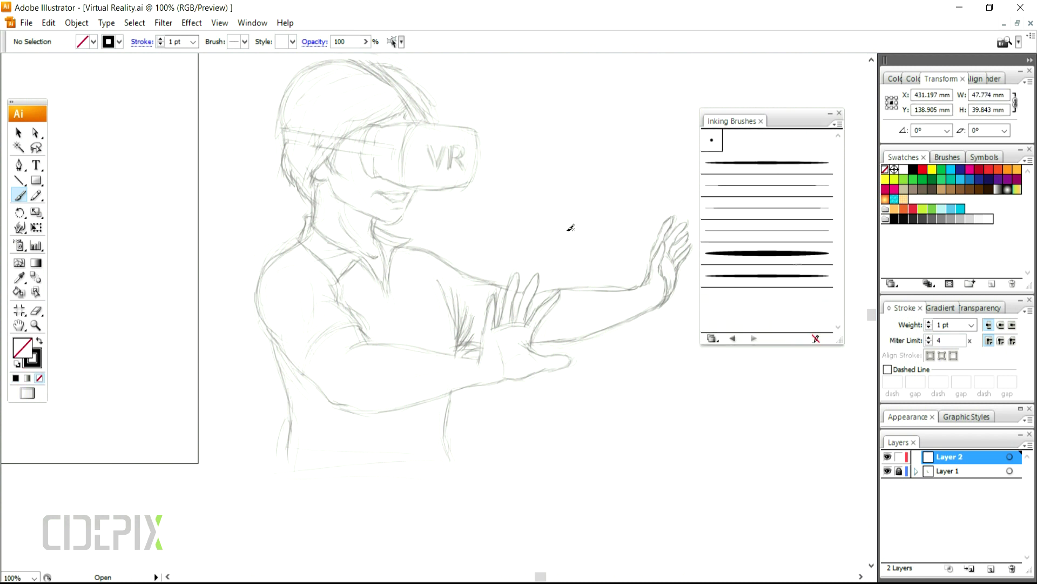
left_click(766, 162)
left_click(391, 343, "ctrl")
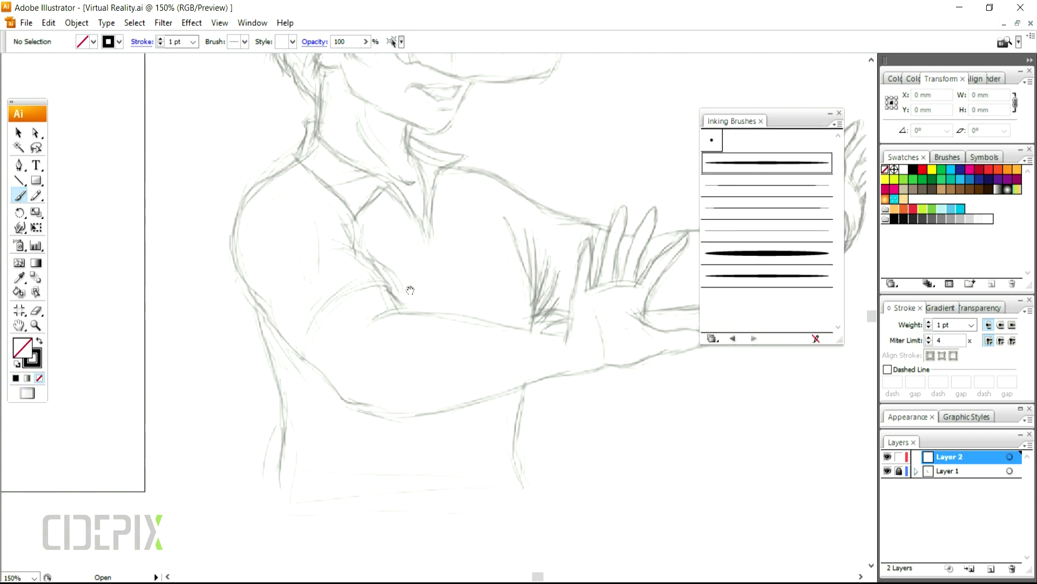
left_click_drag(409, 288, 364, 388)
mouse_move(317, 353)
left_mouse_down()
mouse_move(310, 342)
mouse_move(355, 409)
left_mouse_up()
left_click_drag(363, 236, 357, 342)
left_click_drag(463, 268, 505, 232)
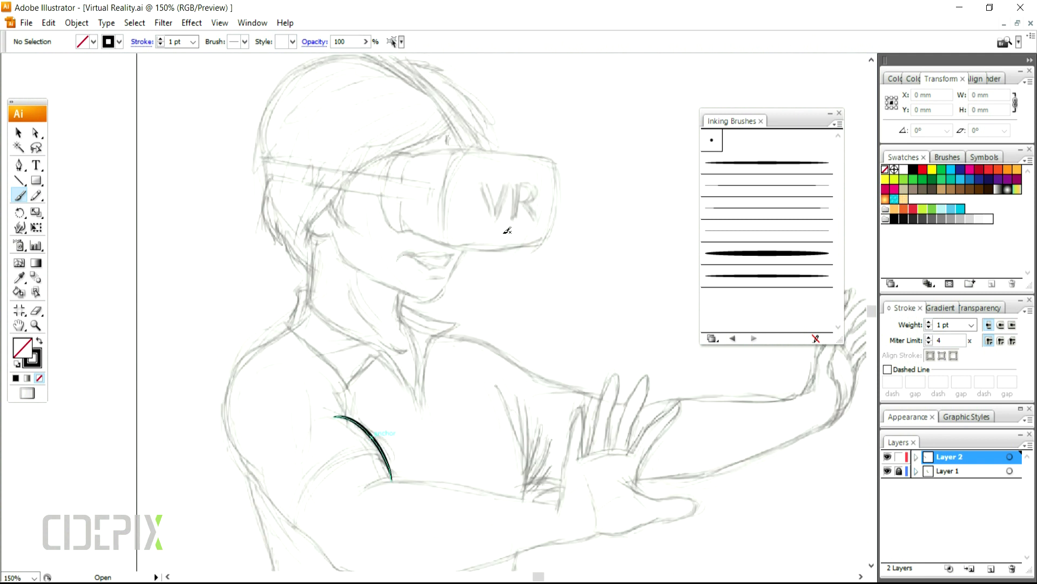
Step: Ink the hairline over the forehead, the ear, the back of the hair and the crown of the head
mouse_move(439, 139)
left_mouse_down()
mouse_move(352, 182)
mouse_move(365, 233)
left_mouse_up()
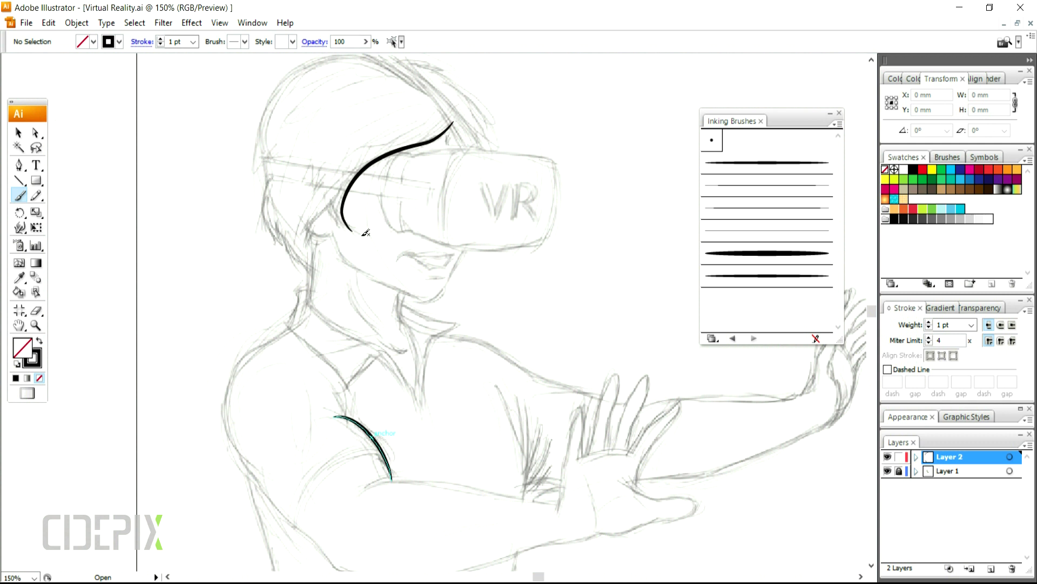
left_click_drag(338, 189, 305, 249)
left_click_drag(347, 221, 351, 230)
left_click_drag(267, 178, 292, 246)
mouse_move(374, 53)
left_mouse_down()
mouse_move(296, 68)
mouse_move(268, 128)
mouse_move(266, 167)
left_mouse_up()
mouse_move(292, 73)
left_mouse_down()
mouse_move(266, 126)
mouse_move(266, 158)
left_mouse_up()
Step: Ink the jaw and chin, the neck lines and the smiling mouth
mouse_move(312, 231)
left_mouse_down()
mouse_move(342, 238)
mouse_move(373, 270)
mouse_move(433, 301)
mouse_move(405, 331)
left_mouse_up()
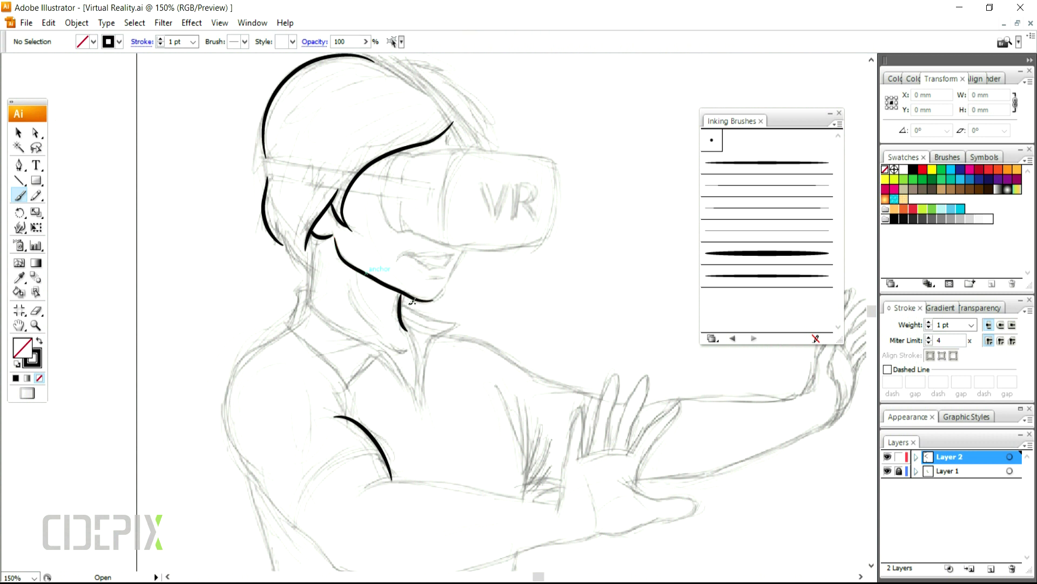
mouse_move(315, 231)
left_mouse_down()
mouse_move(311, 302)
mouse_move(376, 326)
mouse_move(406, 352)
left_mouse_up()
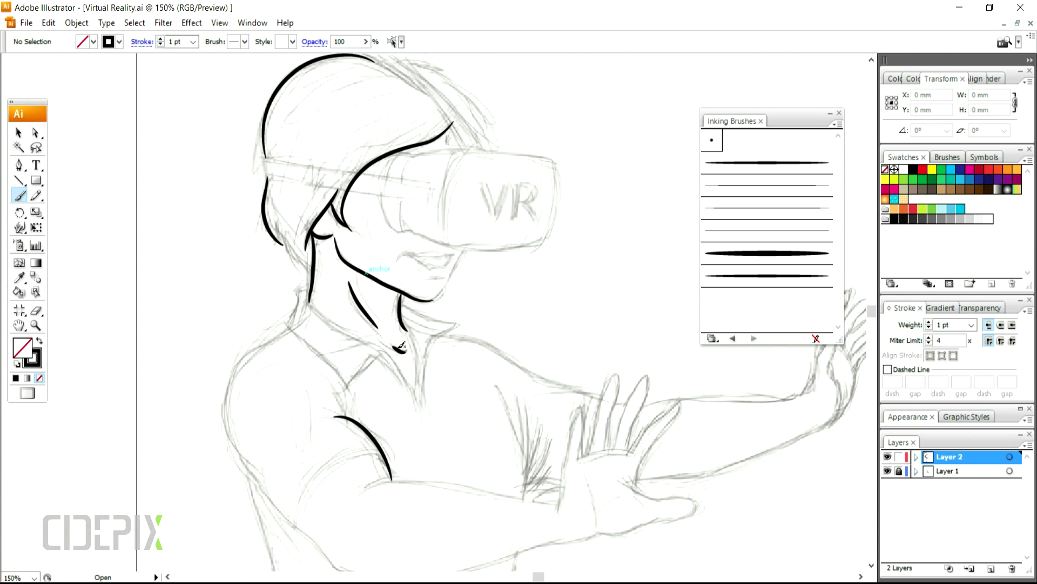
mouse_move(400, 255)
left_mouse_down()
mouse_move(459, 253)
mouse_move(436, 299)
left_mouse_up()
Step: Ink the headset's side strap from the back of the head to the headset body
mouse_move(265, 160)
left_mouse_down()
mouse_move(265, 178)
mouse_move(316, 166)
mouse_move(432, 184)
left_mouse_up()
key("ctrl")
left_click(273, 161, "ctrl")
mouse_move(269, 176)
left_mouse_down()
mouse_move(430, 187)
mouse_move(391, 165)
mouse_move(415, 155)
left_mouse_up()
left_click(428, 238, "ctrl")
Step: Ink the headset body with its curved face-side rims, outer outline and the edge of its front panel
left_click(430, 196, "ctrl")
left_click(435, 213, "ctrl")
left_click_drag(397, 228, 404, 230)
left_click_drag(410, 162, 417, 154)
mouse_move(405, 218)
left_mouse_down()
mouse_move(404, 230)
mouse_move(453, 243)
left_mouse_up()
mouse_move(445, 149)
left_mouse_down()
mouse_move(542, 154)
mouse_move(556, 186)
mouse_move(547, 238)
mouse_move(455, 247)
mouse_move(533, 242)
mouse_move(456, 161)
mouse_move(446, 221)
mouse_move(447, 242)
left_mouse_up()
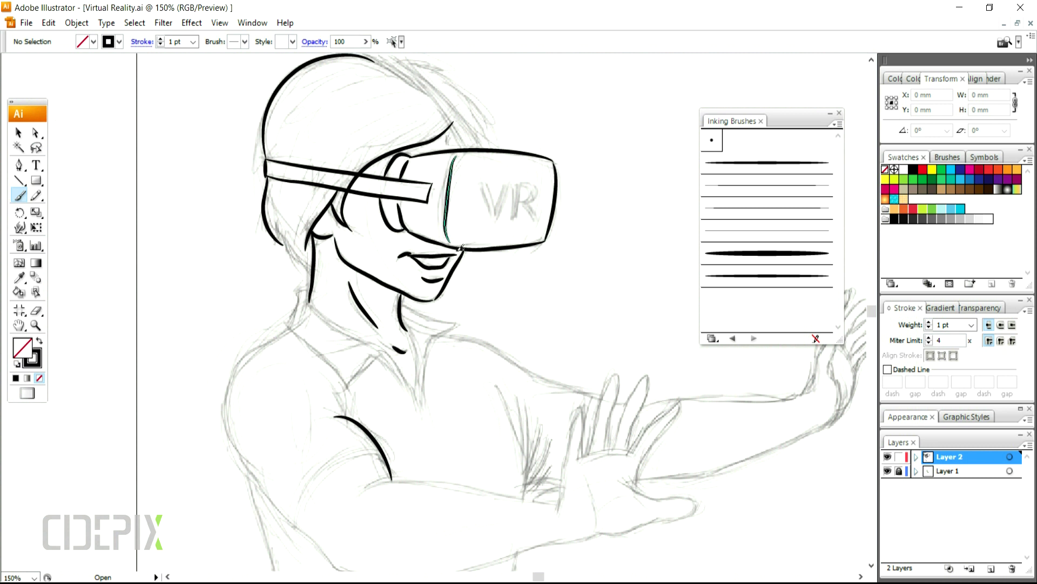
Step: Ink the hair ends at the nape and both sides of the open shirt collar
left_click_drag(282, 225, 283, 247)
left_click_drag(420, 368, 420, 401)
left_click_drag(310, 287, 290, 330)
mouse_move(310, 296)
left_mouse_down()
mouse_move(357, 335)
mouse_move(402, 352)
left_mouse_up()
mouse_move(292, 328)
left_mouse_down()
mouse_move(358, 386)
mouse_move(377, 349)
mouse_move(411, 399)
left_mouse_up()
mouse_move(421, 400)
left_mouse_down()
mouse_move(433, 344)
mouse_move(461, 323)
left_mouse_up()
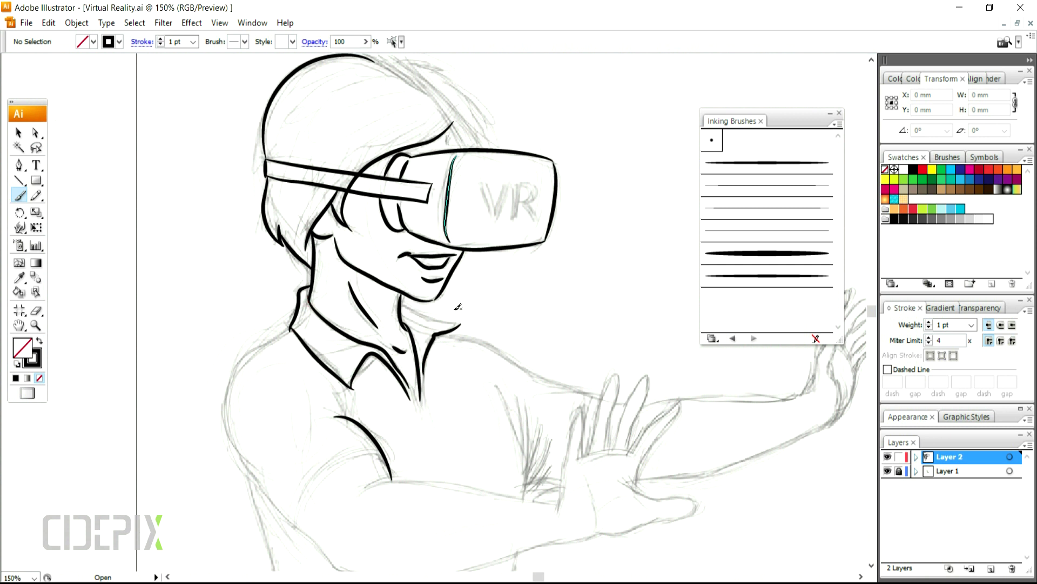
left_click_drag(404, 300, 465, 324)
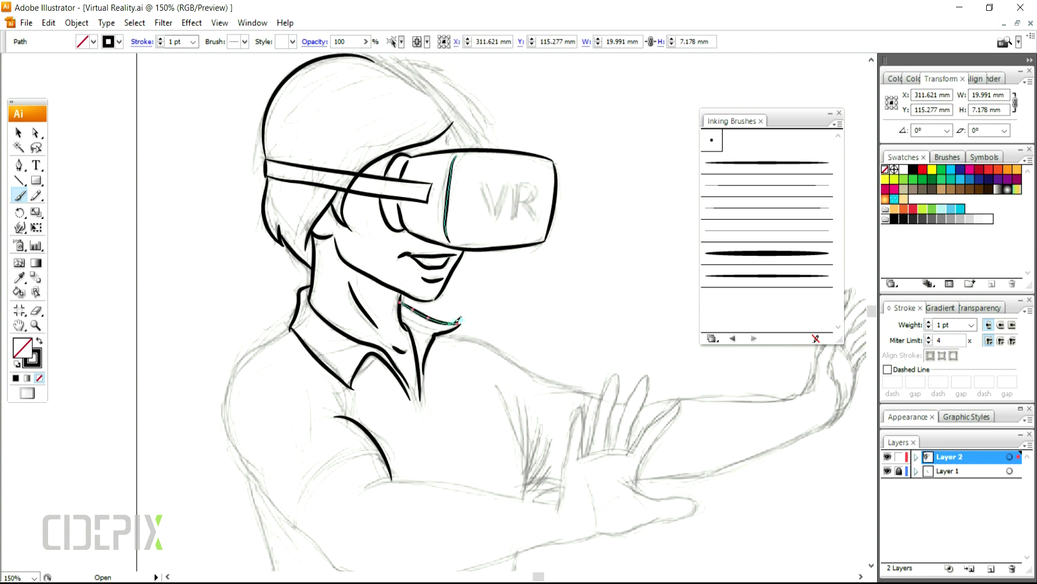
Step: Ink the near shoulder and the underside of the near arm down to the wrist
mouse_move(291, 327)
left_mouse_down()
mouse_move(233, 379)
mouse_move(245, 462)
mouse_move(281, 513)
left_mouse_up()
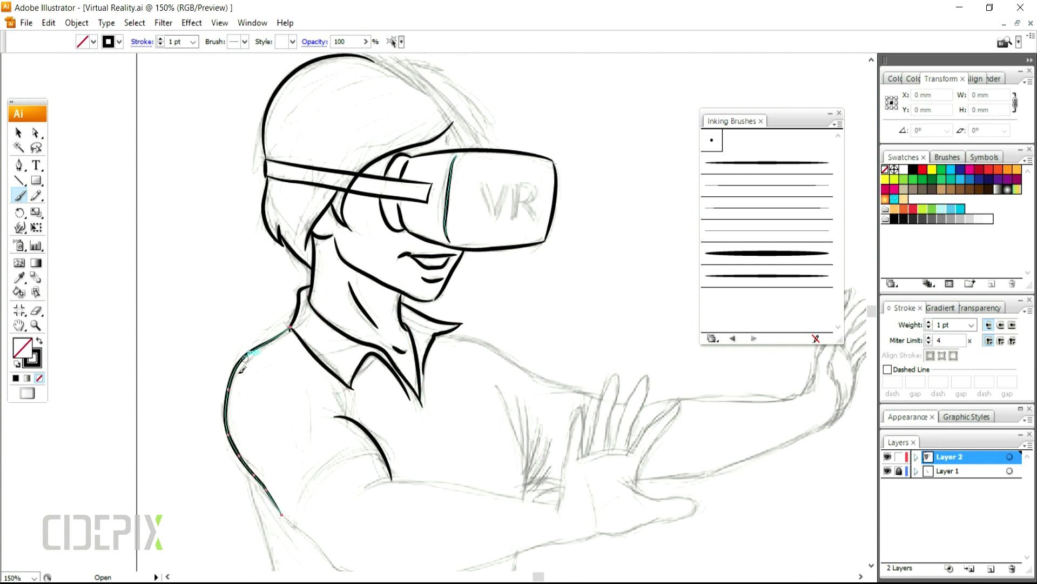
mouse_move(258, 407)
left_mouse_down()
mouse_move(322, 465)
mouse_move(375, 478)
mouse_move(520, 435)
mouse_move(577, 430)
left_mouse_up()
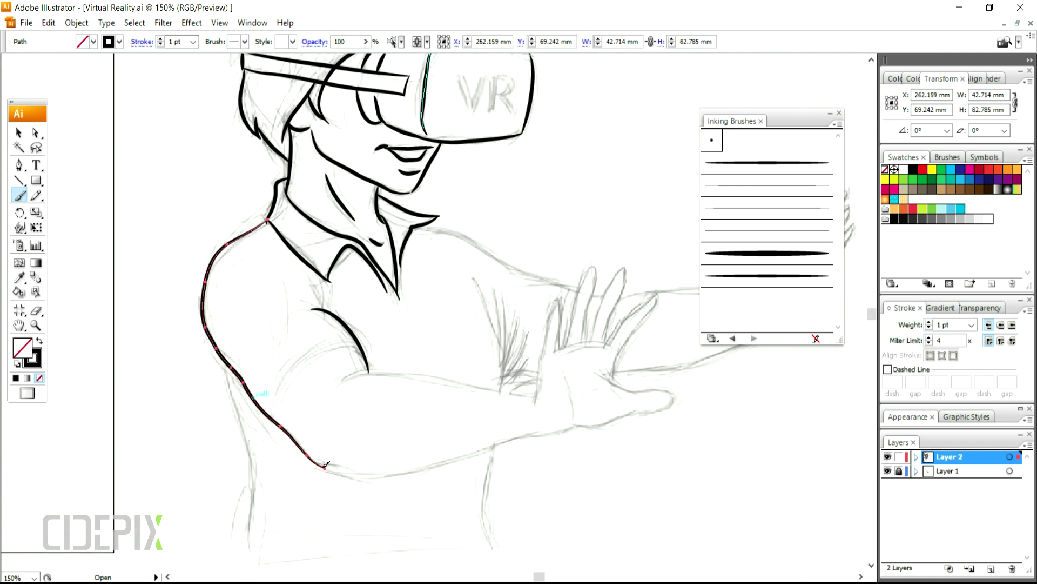
key("ctrl+shift+a")
left_click(369, 479, "ctrl")
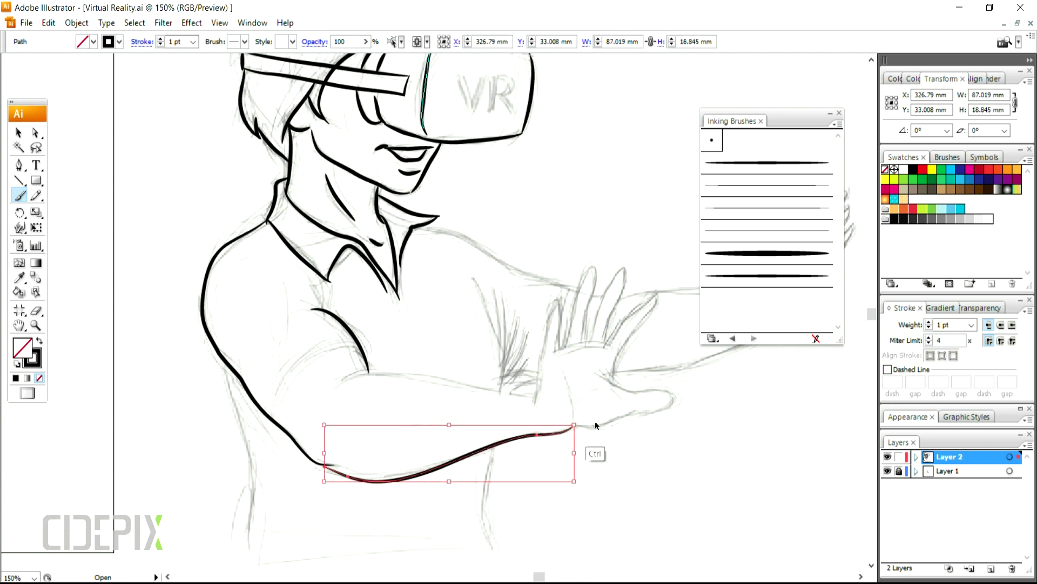
left_click(595, 426, "ctrl")
Step: Ink the near hand's thumb, heel of the palm and palm creases
mouse_move(565, 369)
left_mouse_down()
mouse_move(580, 424)
mouse_move(630, 412)
left_mouse_up()
left_click_drag(603, 377, 673, 399)
mouse_move(670, 402)
left_mouse_down()
mouse_move(638, 406)
mouse_move(673, 397)
left_mouse_up()
left_click_drag(580, 400, 597, 388)
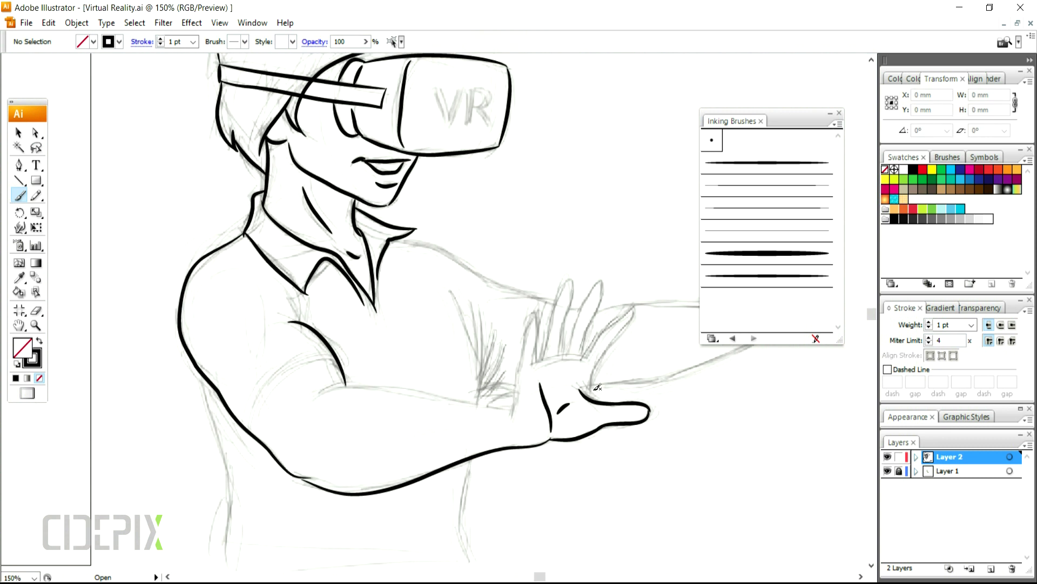
Step: Ink the raised fingers of the near hand and the hand's edge down to the wrist
left_click_drag(562, 355, 586, 357)
mouse_move(512, 415)
left_mouse_down()
mouse_move(533, 319)
mouse_move(544, 357)
left_mouse_up()
left_click_drag(575, 276, 565, 350)
left_click_drag(574, 293, 572, 279)
left_click_drag(541, 357, 539, 372)
left_click(552, 344, "ctrl")
mouse_move(586, 302)
left_mouse_down()
mouse_move(602, 284)
mouse_move(585, 356)
left_mouse_up()
left_click_drag(602, 276, 602, 278)
mouse_move(582, 357)
left_mouse_down()
mouse_move(600, 328)
mouse_move(625, 336)
mouse_move(601, 407)
left_mouse_up()
Step: Ink the near sleeve's hem, the upper edge of the forearm and both sides of the torso
key("ctrl+minus")
left_click_drag(309, 356, 339, 346)
left_click_drag(266, 421, 267, 485)
left_click_drag(426, 448, 427, 481)
left_click_drag(327, 366, 461, 378)
Step: Ink the far shoulder, both edges of the far forearm and the shirt folds beside the near hand
left_click_drag(380, 268, 489, 312)
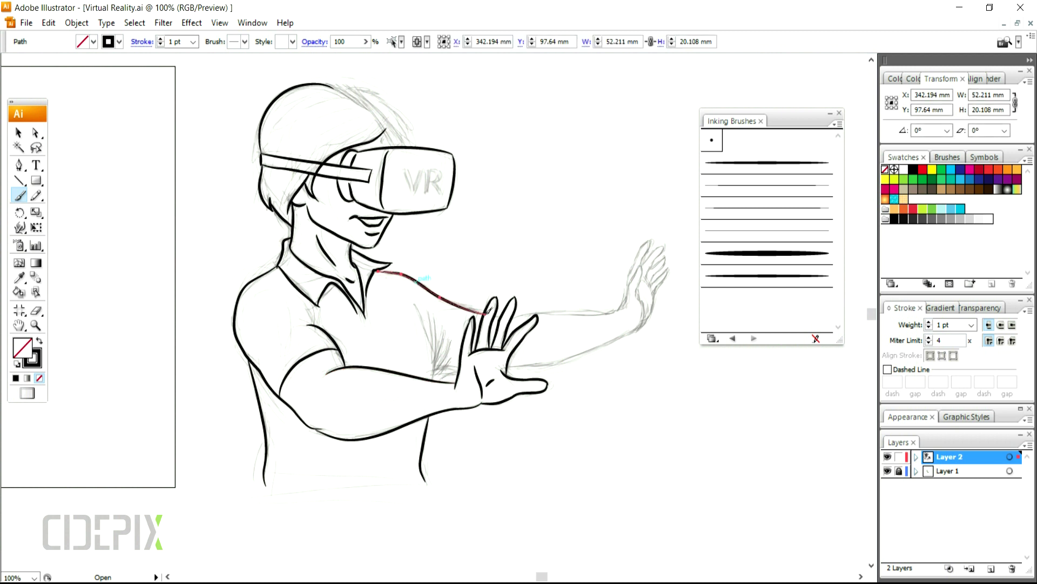
left_click(508, 316, "ctrl")
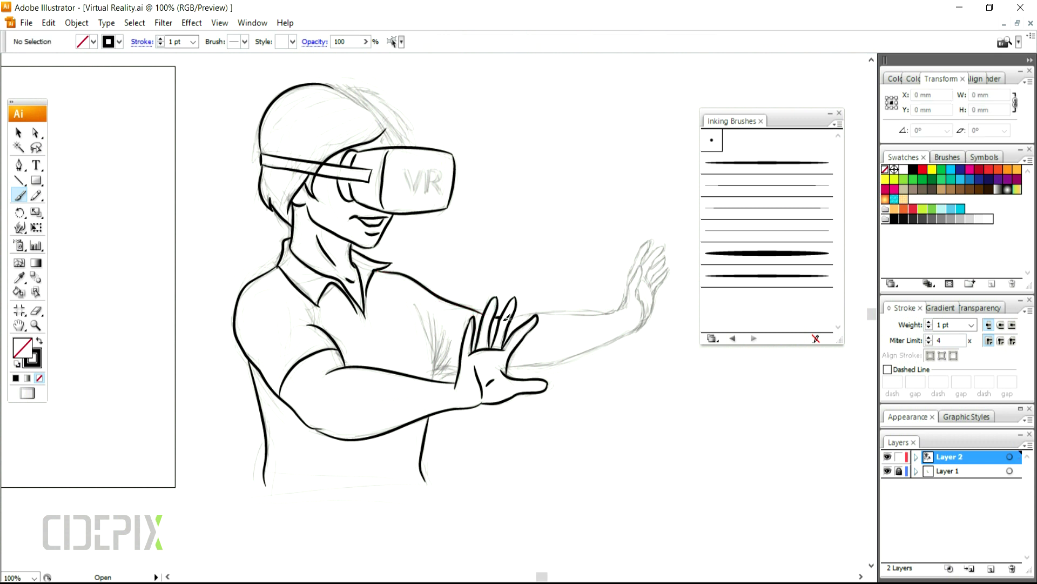
left_click_drag(543, 309, 627, 303)
left_click_drag(446, 334, 447, 369)
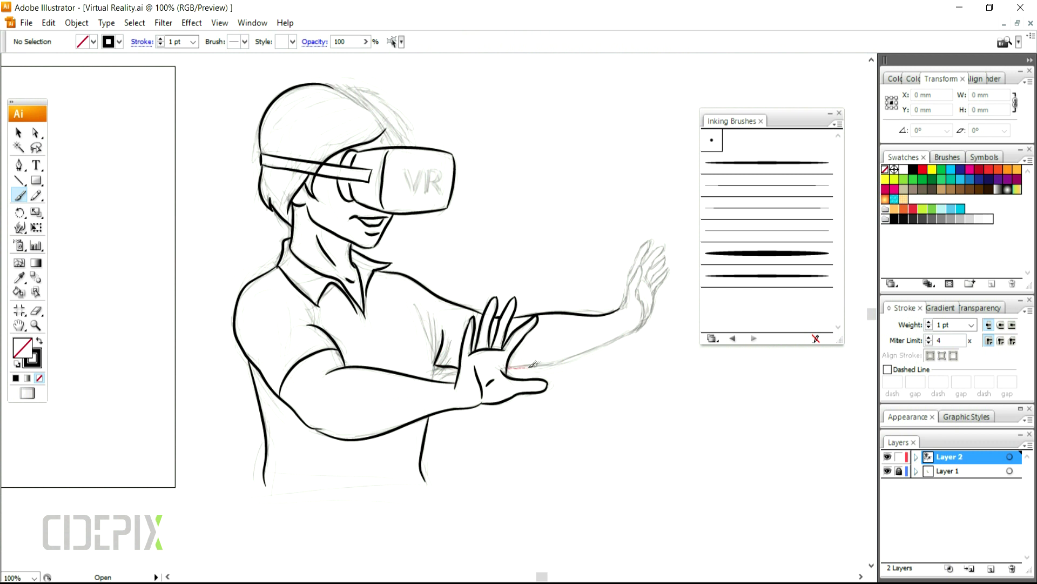
left_click_drag(624, 334, 628, 334)
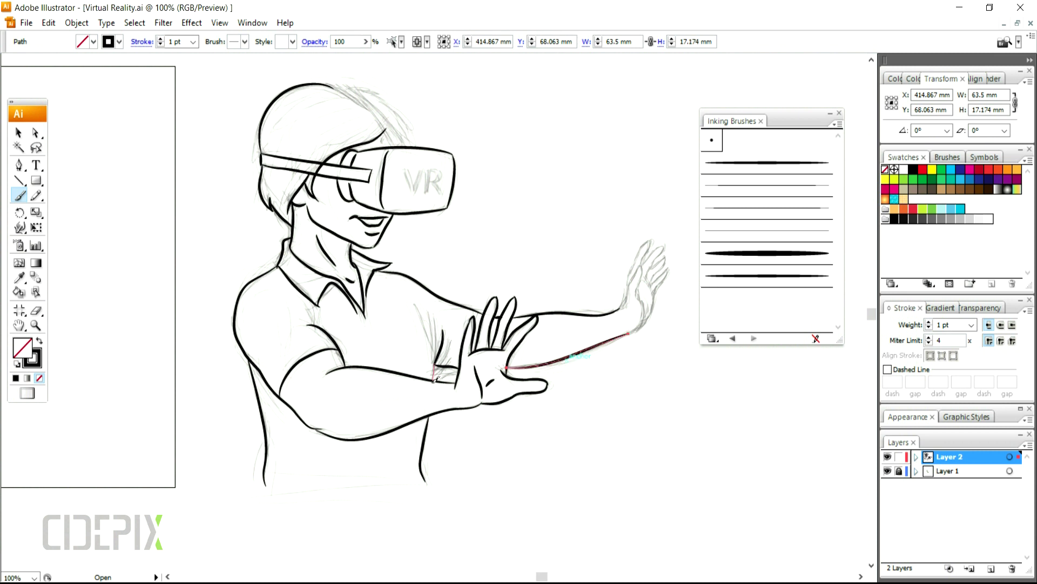
key("ctrl+shift+a")
left_click_drag(434, 316, 434, 380)
left_click_drag(429, 312, 438, 358)
Step: Ink the far hand's first finger, thumb and palm edge down to the wrist
left_click_drag(639, 296, 516, 325)
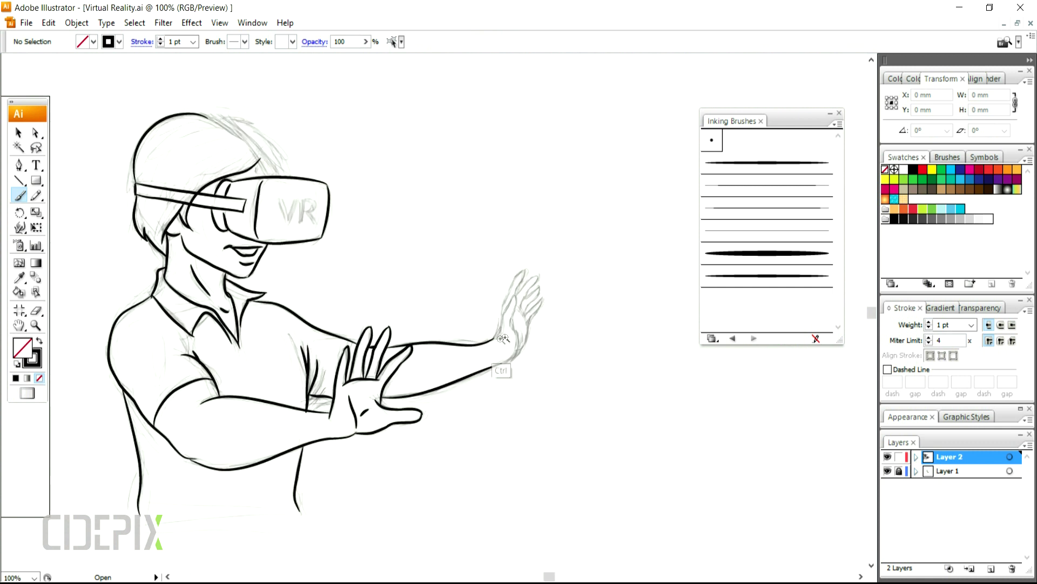
left_click(516, 325, "ctrl")
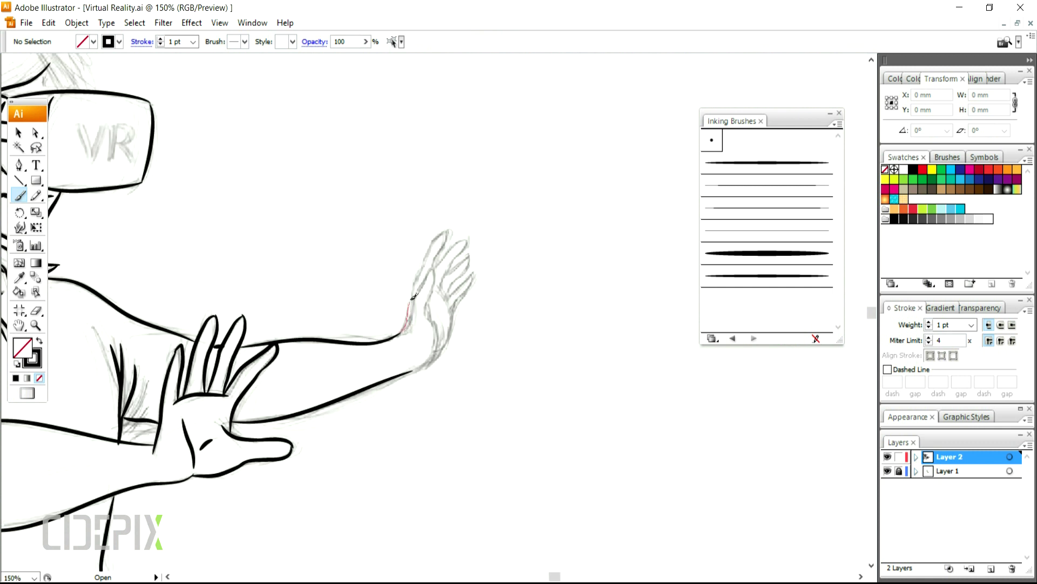
left_click_drag(453, 227, 451, 229)
left_click_drag(411, 323, 434, 266)
left_click_drag(438, 335, 433, 265)
left_click_drag(431, 360, 453, 312)
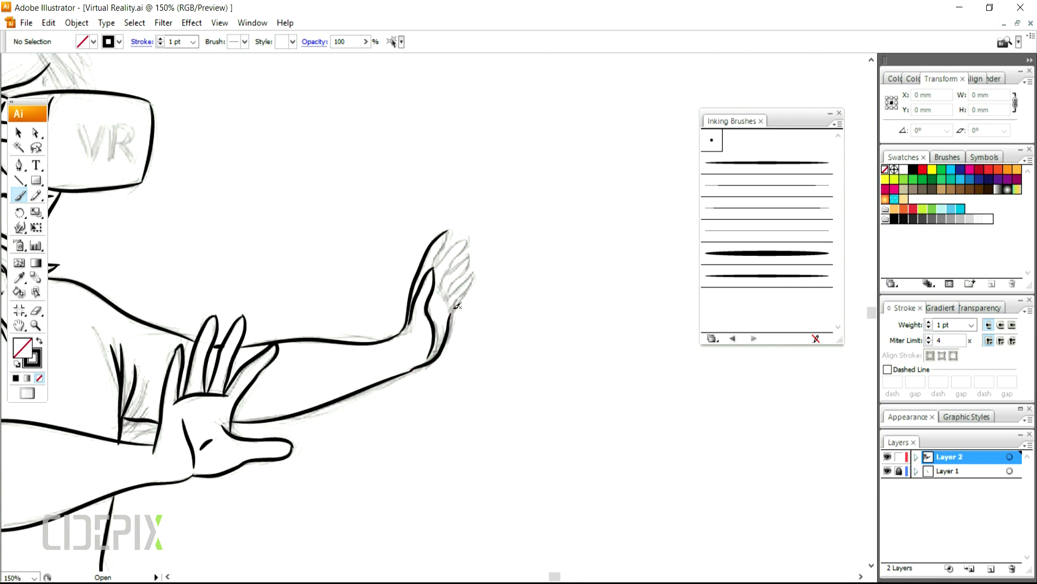
Step: Ink the remaining fingers of the far hand, undoing a misplaced fingertip stroke
left_click(432, 363, "ctrl")
mouse_move(405, 374)
left_mouse_down()
mouse_move(452, 312)
mouse_move(438, 288)
left_mouse_up()
left_click(461, 294, "ctrl")
mouse_move(454, 226)
left_mouse_down()
mouse_move(442, 259)
mouse_move(470, 238)
left_mouse_up()
key("ctrl+z")
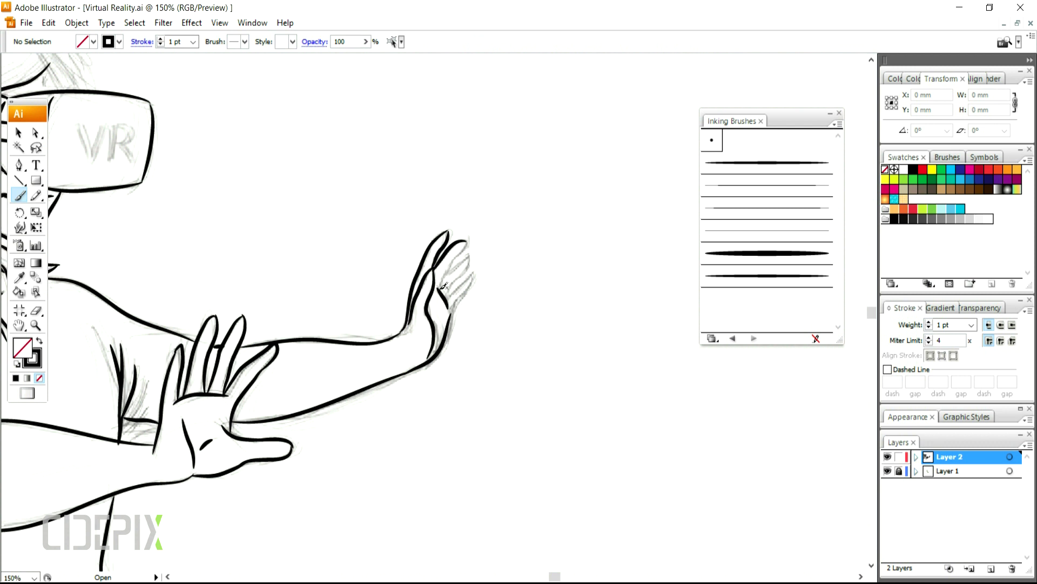
left_click_drag(468, 244, 474, 253)
mouse_move(448, 295)
left_mouse_down()
mouse_move(471, 273)
mouse_move(451, 316)
mouse_move(474, 365)
left_mouse_up()
Step: Ink the headset's overhead strap as two parallel curves, plus the outer hair contour on its far side
left_click(430, 340, "ctrl+alt")
mouse_move(411, 374)
left_mouse_down()
mouse_move(500, 388)
mouse_move(489, 369)
mouse_move(536, 373)
left_mouse_up()
left_click_drag(431, 361, 442, 377)
left_click(430, 337, "ctrl")
left_click_drag(429, 327, 466, 446)
left_click_drag(332, 133, 433, 224)
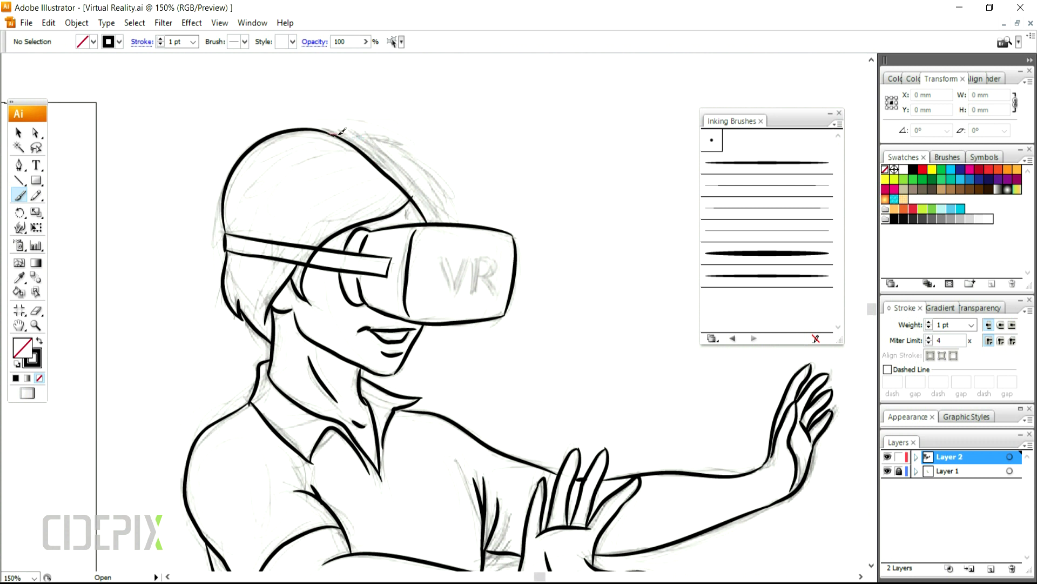
left_click_drag(404, 172, 447, 225)
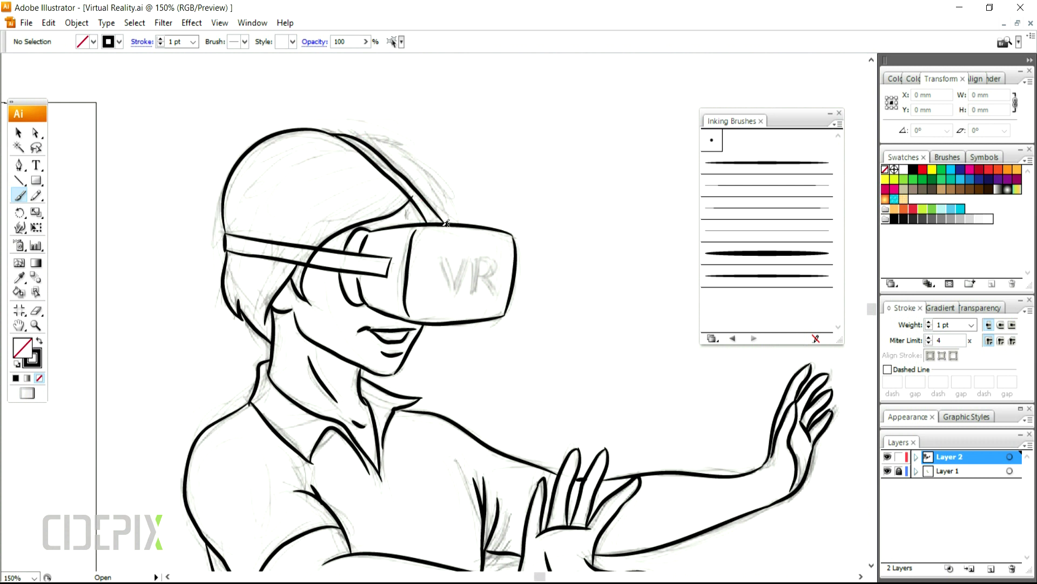
left_click(398, 179, "ctrl")
left_click(394, 182, "ctrl")
mouse_move(400, 187)
left_mouse_down()
mouse_move(433, 230)
mouse_move(421, 243)
left_mouse_up()
mouse_move(370, 161)
left_mouse_down()
mouse_move(416, 179)
mouse_move(449, 244)
left_mouse_up()
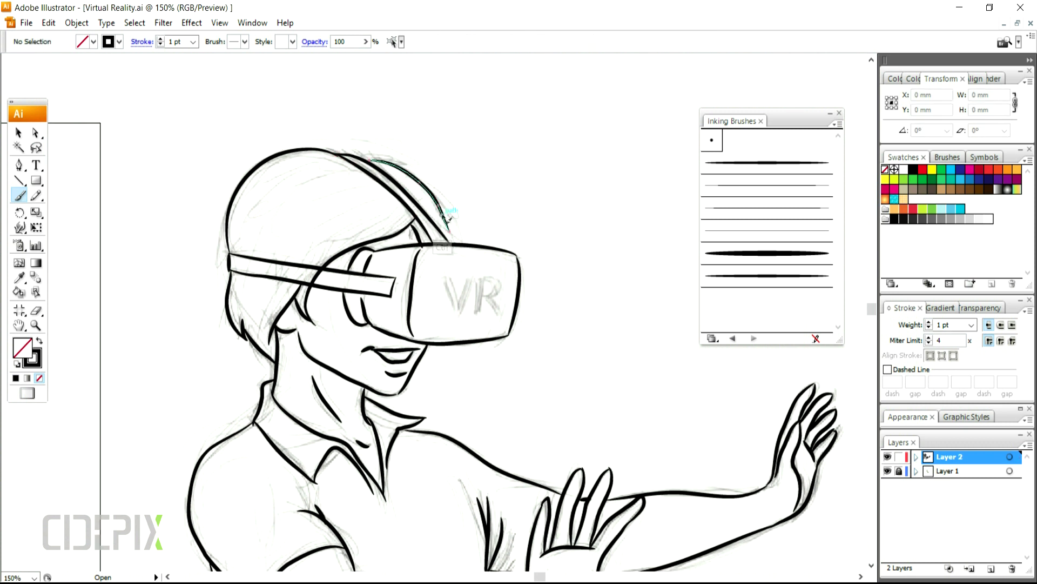
left_click(435, 146, "ctrl")
Step: Add the text "VR" at 72 pt in the empty space beside the headset and widen its text box
left_click_drag(476, 338, 424, 277)
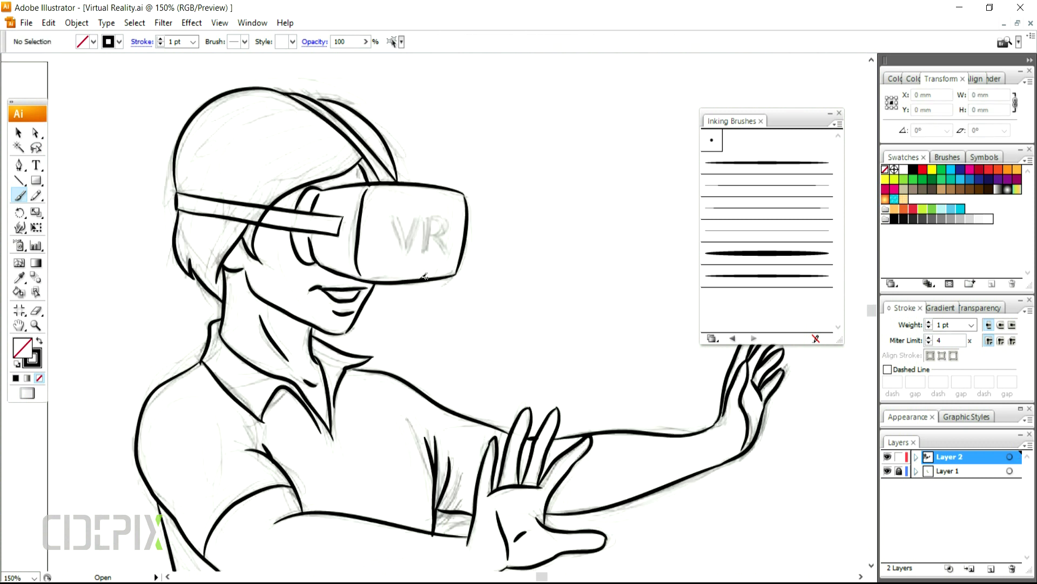
left_click(36, 165)
left_click_drag(513, 183, 614, 241)
type("VR")
key("ctrl+a")
left_click(427, 41)
left_click(405, 213)
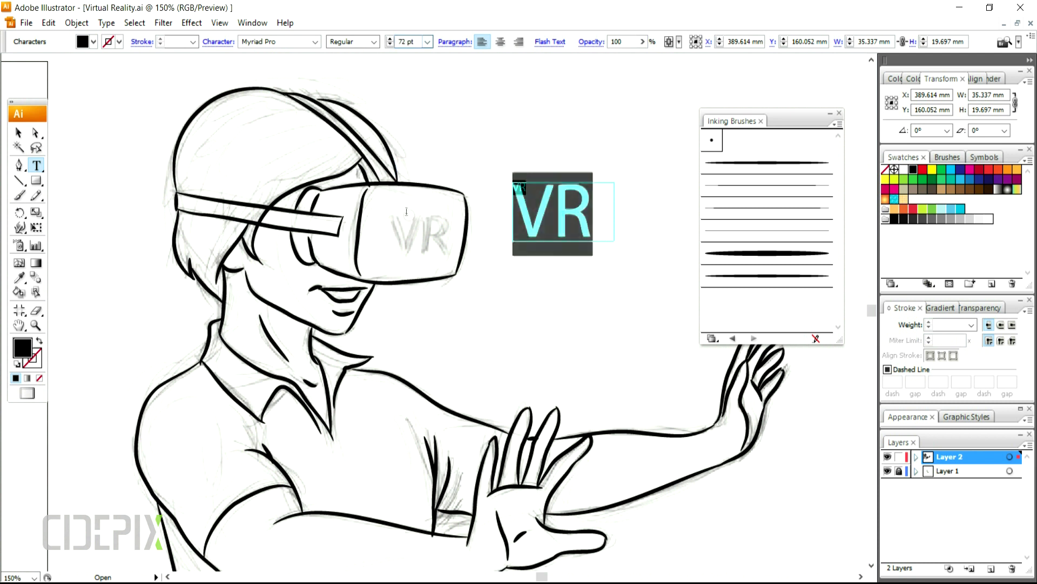
left_click(18, 132)
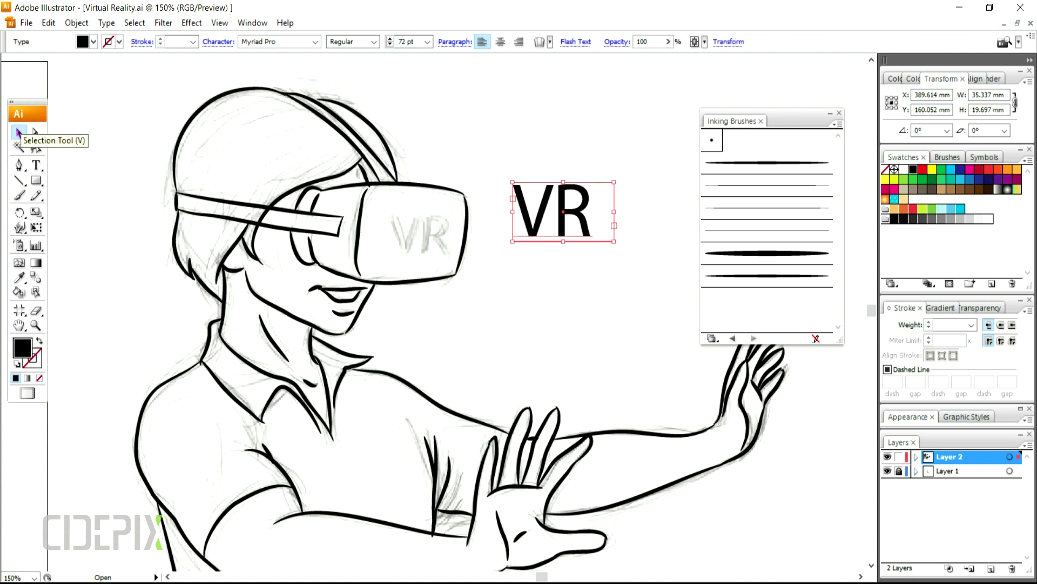
left_click_drag(614, 212, 648, 212)
Step: Try the Bell MT and Bebas Neue fonts on the "VR" text
left_click(277, 42)
type("Bell MT")
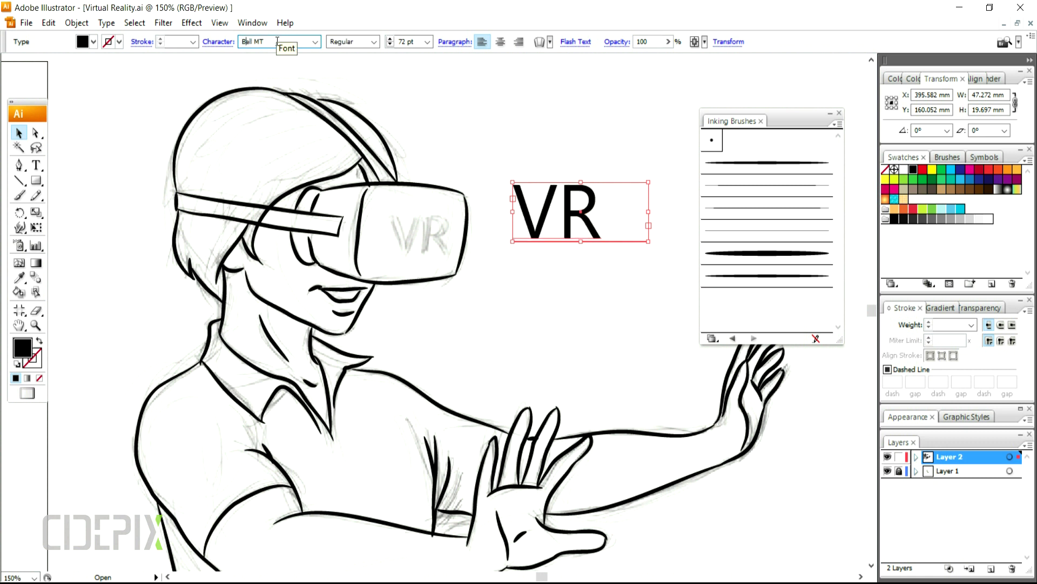
key("Tab")
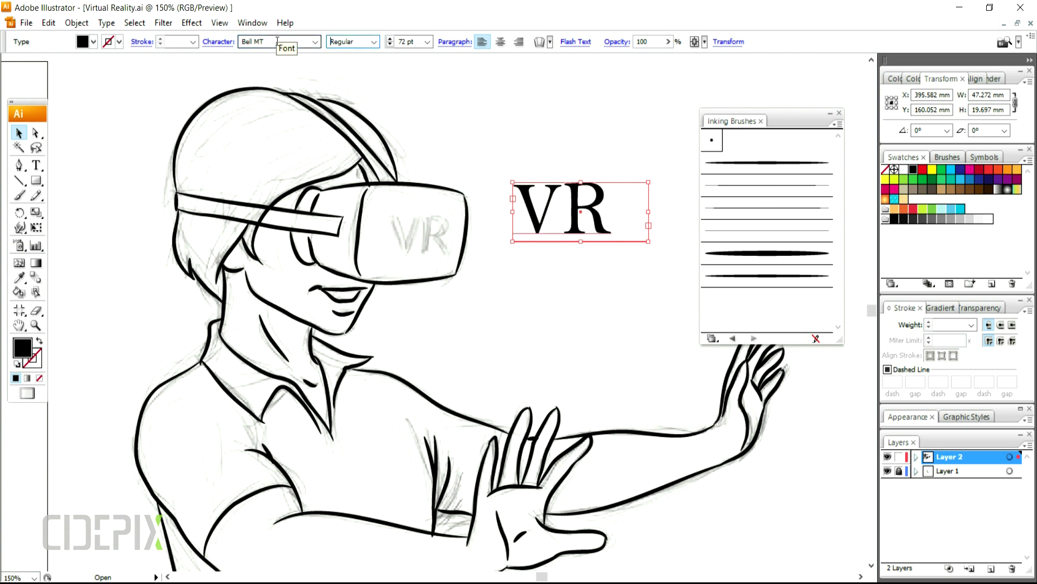
left_click_drag(290, 41, 219, 51)
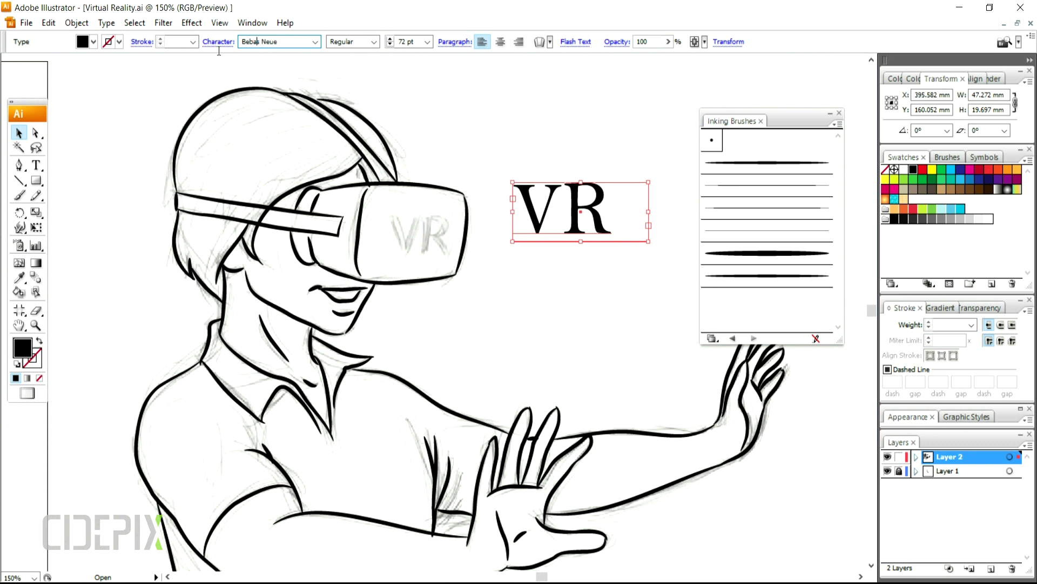
type("Beba")
key("Tab")
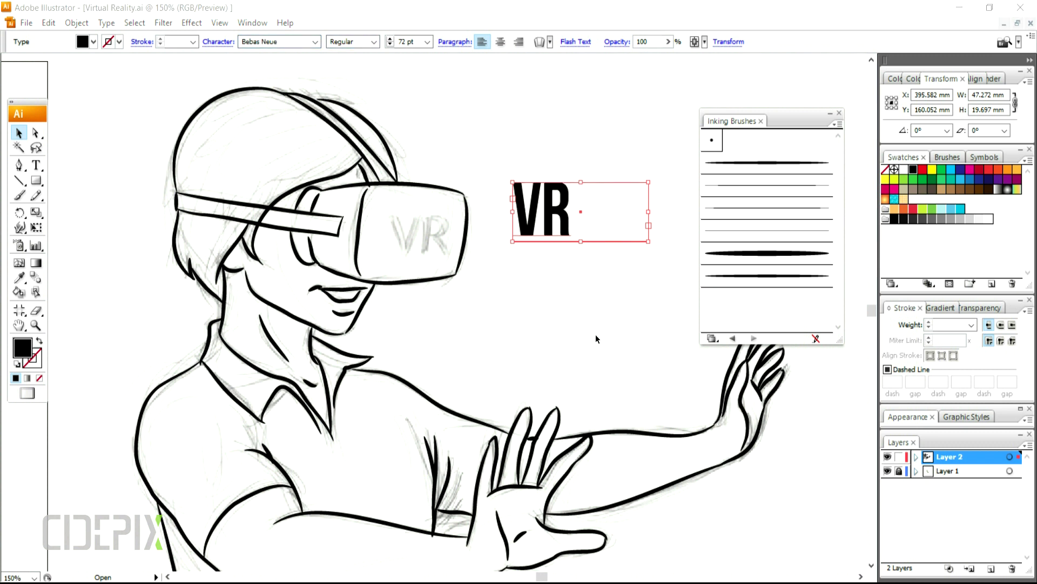
Step: Set the "VR" text to the Ubuntu font in Bold style at 60 pt
left_click_drag(287, 42, 233, 42)
type("Ubuntu")
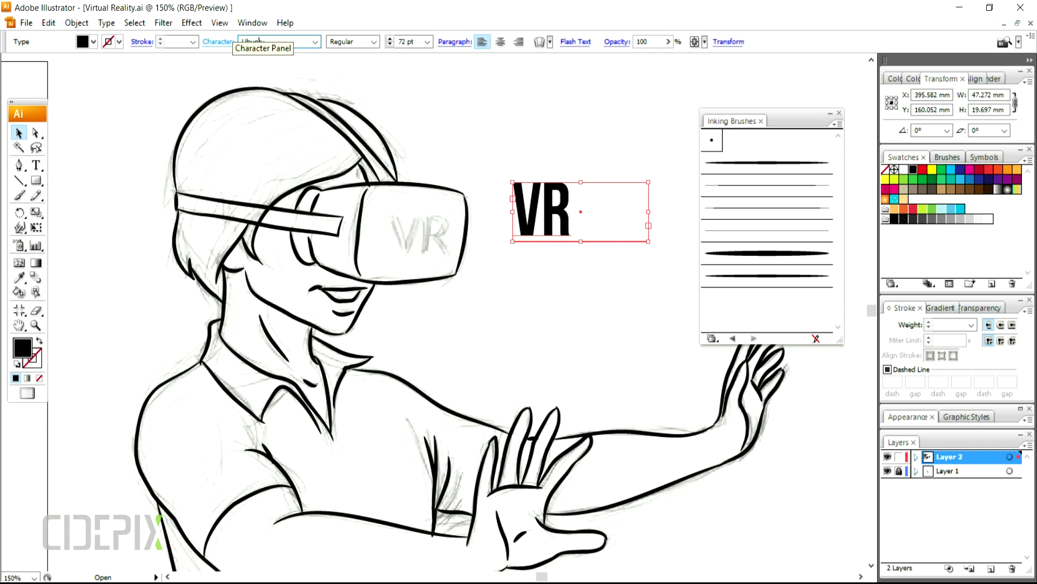
key("Tab")
key("Down")
key("Down")
key("Down")
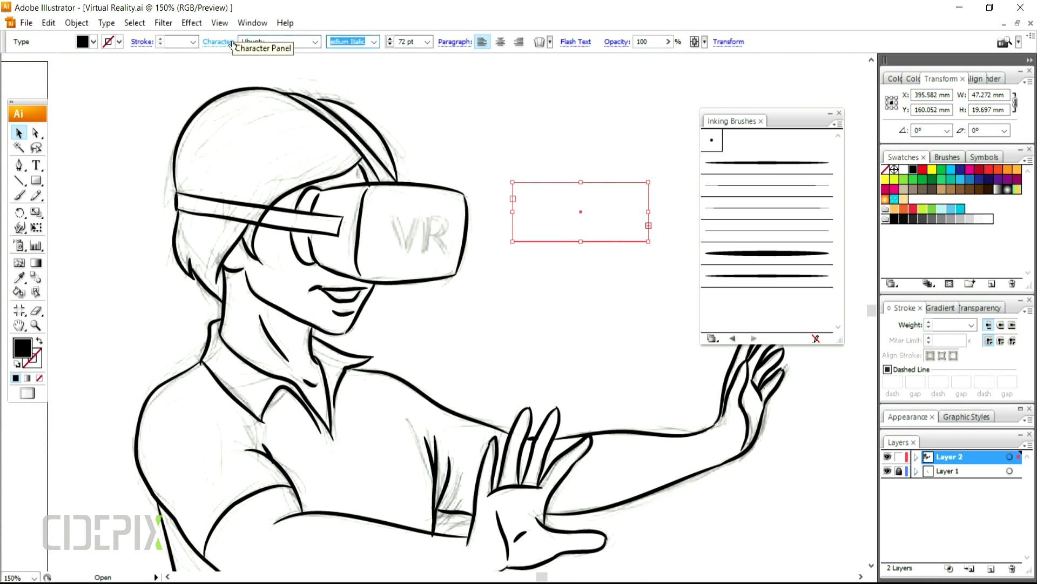
left_click(426, 42)
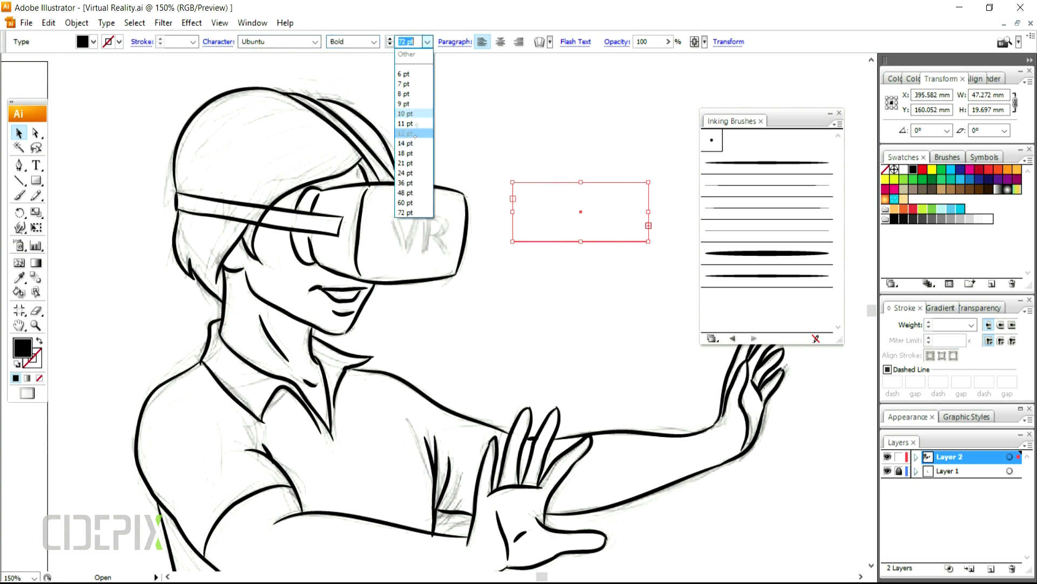
left_click(407, 204)
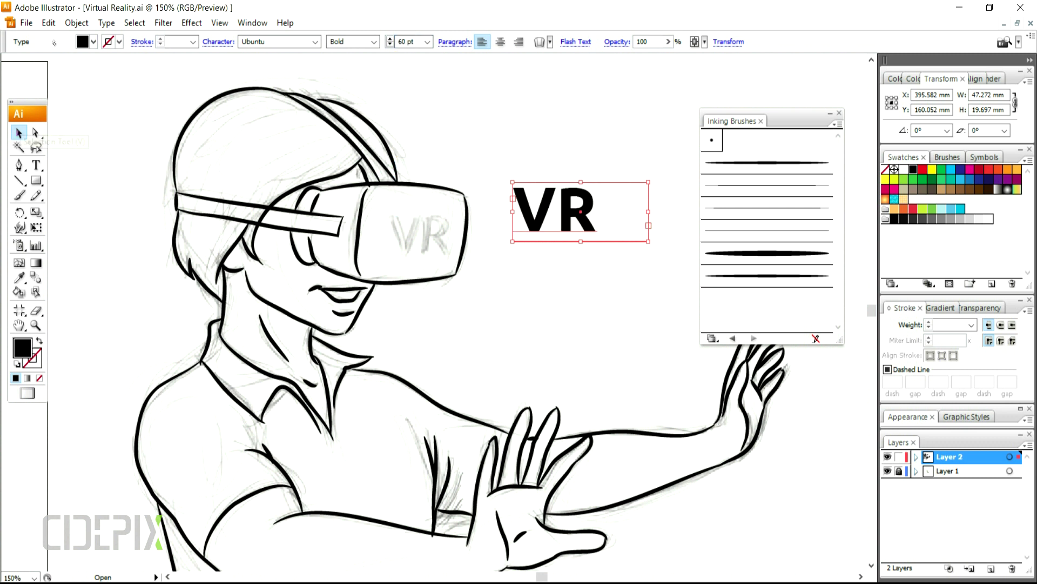
Step: Expand the "VR" text into shapes and place it on the headset front, scaled down to about 23 mm wide
left_click(49, 23)
mouse_move(76, 22)
left_click(54, 173)
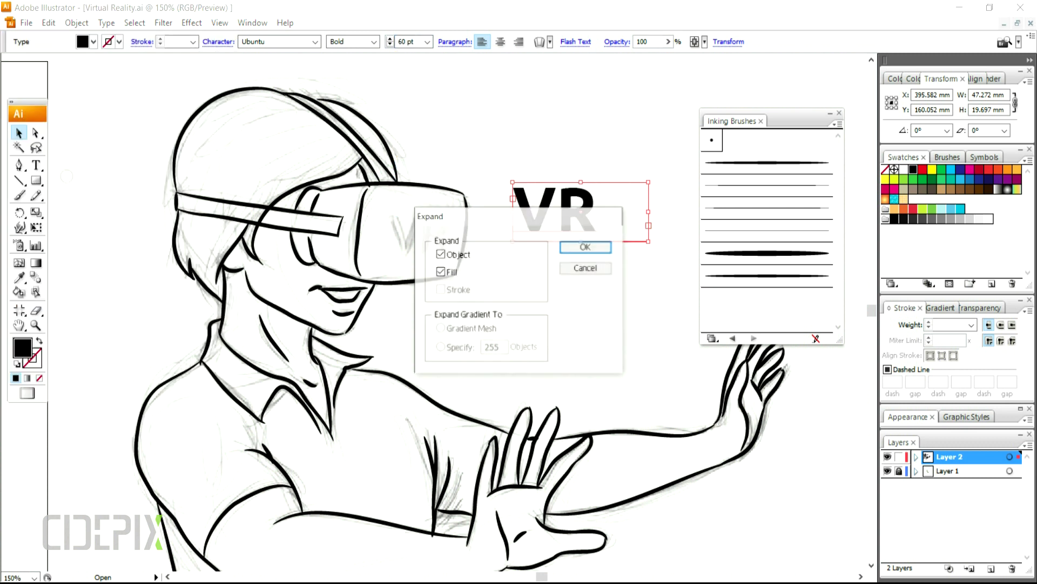
left_click(594, 247)
left_click_drag(505, 231, 444, 246)
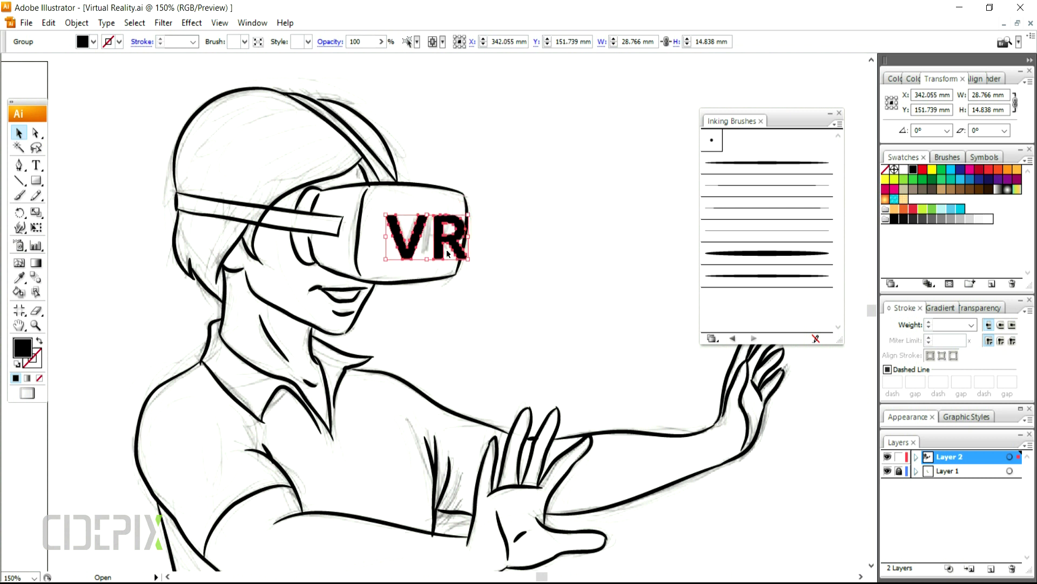
scroll(444, 244, "up", 1)
mouse_move(461, 286)
left_mouse_down()
mouse_move(443, 279)
mouse_move(449, 264)
mouse_move(441, 290)
mouse_move(457, 288)
left_mouse_up()
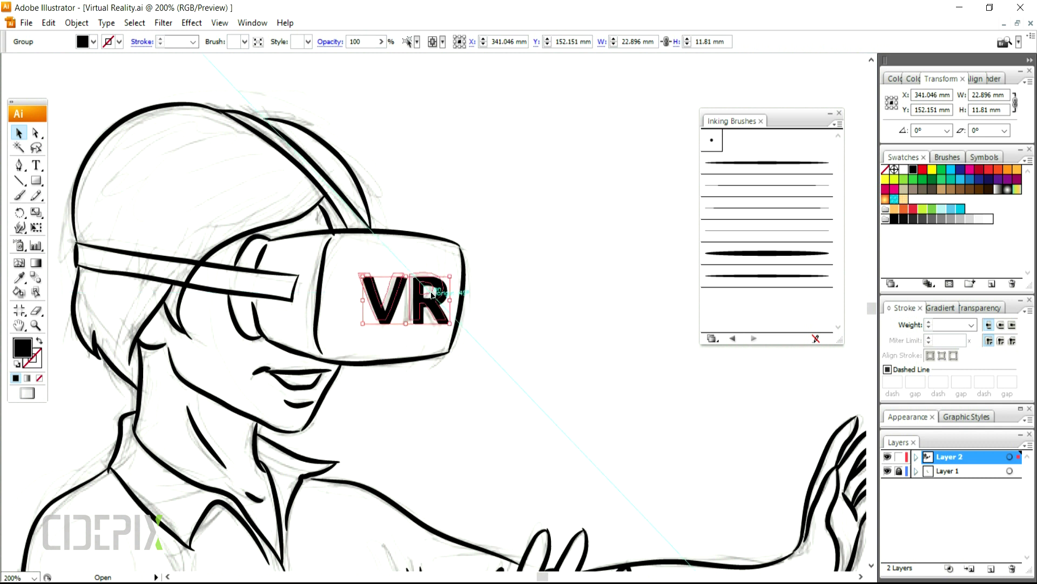
Step: Apply Free Distort to the "VR" lettering, making the R side shorter than the V side to follow the headset's perspective
left_click(192, 22)
mouse_move(135, 126)
left_click(239, 128)
left_click_drag(553, 205, 658, 206)
left_click_drag(546, 274, 547, 268)
left_click_drag(643, 276, 639, 277)
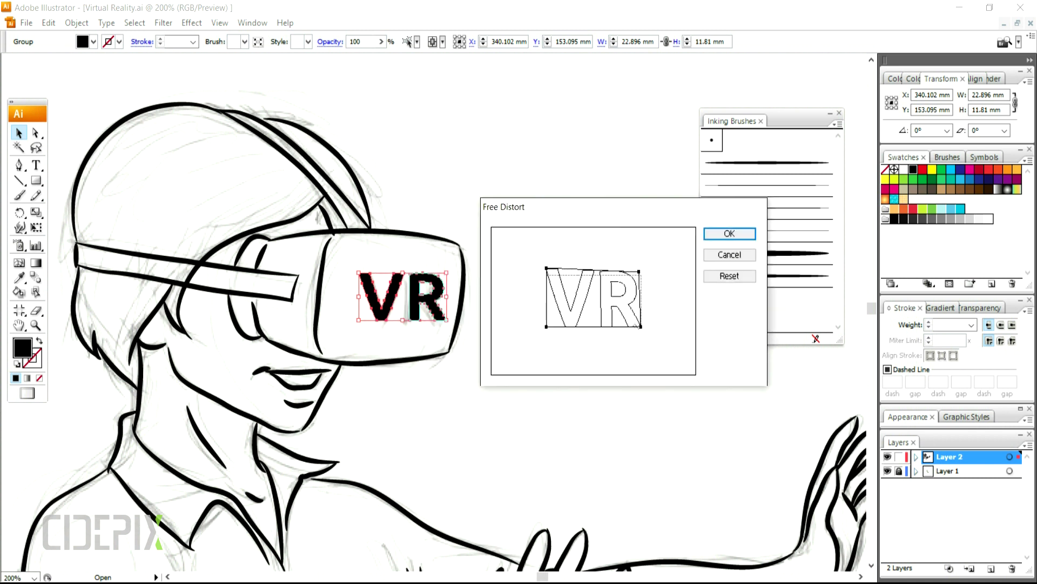
left_click_drag(639, 326, 636, 327)
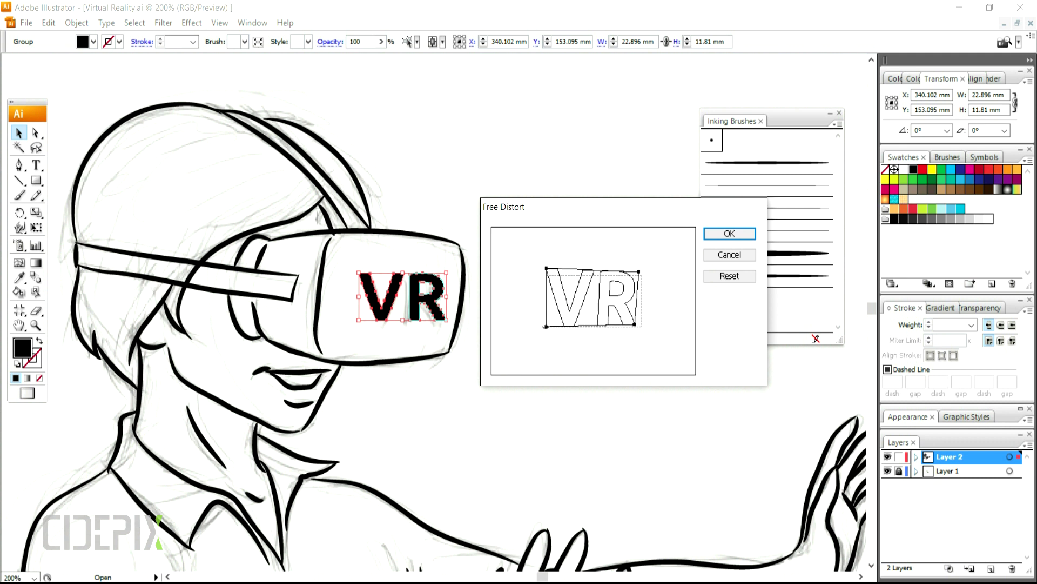
left_click_drag(546, 326, 546, 330)
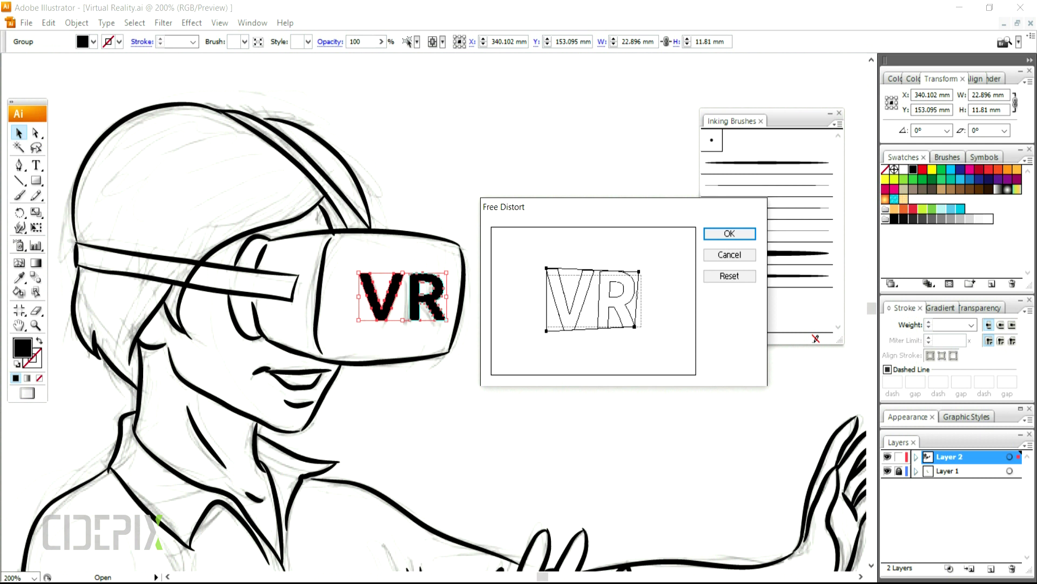
left_click_drag(639, 272, 639, 277)
left_click(724, 235)
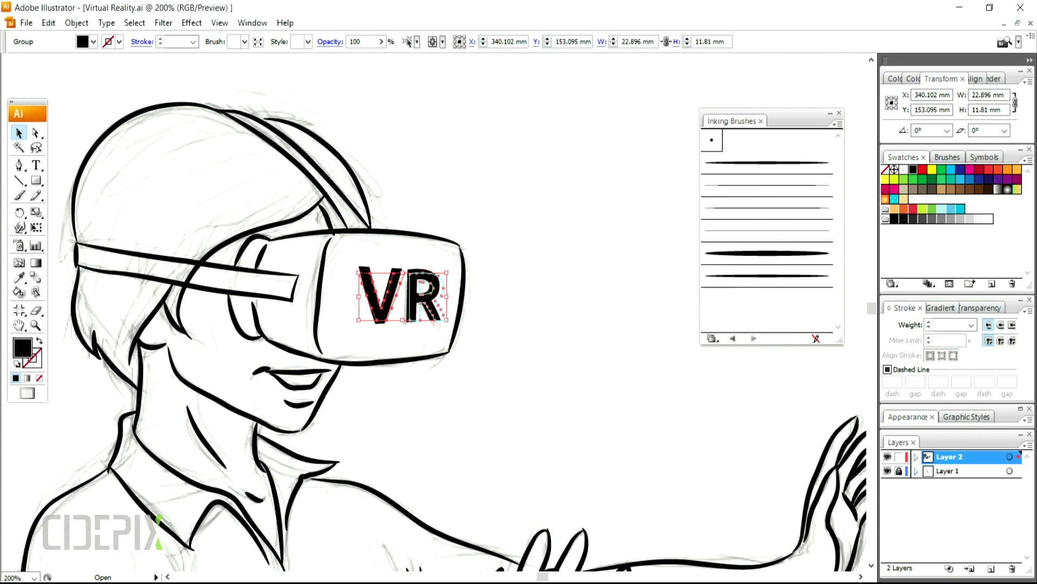
left_click(520, 275)
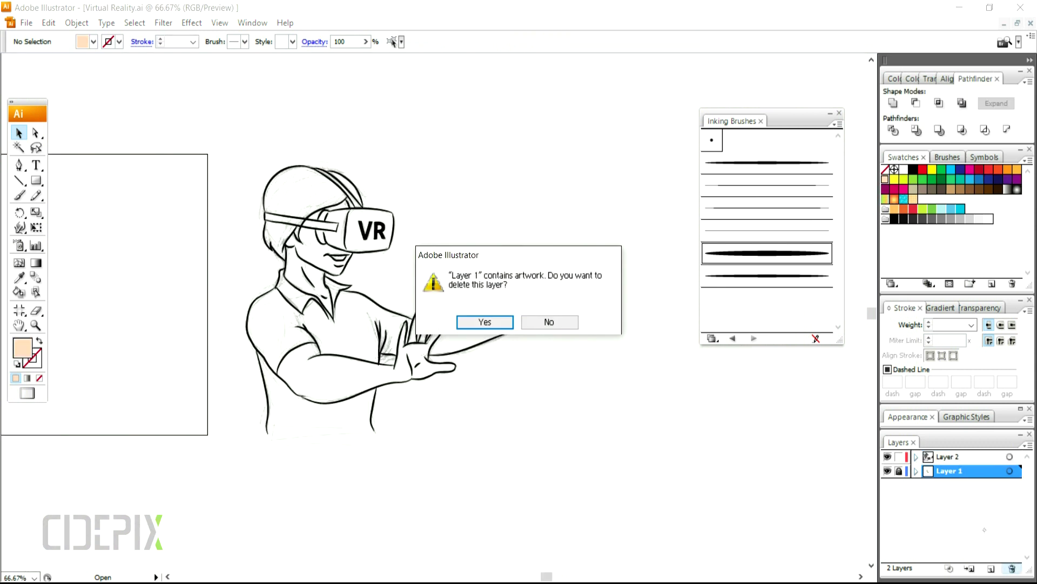
Step: Delete Layer 1 with the pencil sketch and group the remaining line art
left_click(494, 322)
left_click_drag(252, 310, 173, 393)
key("ctrl+g")
Step: Duplicate the grouped line art beside the original and expand the copy's appearance so its brush strokes become filled outlines
left_click(292, 236)
left_click_drag(273, 240, 622, 241)
left_click_drag(513, 280, 505, 279)
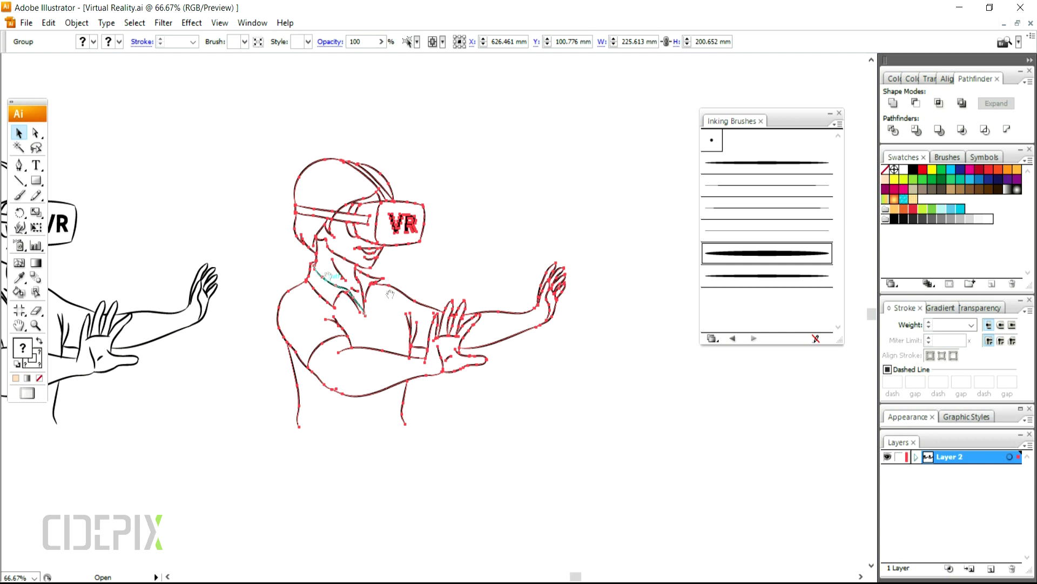
left_click(77, 22)
left_click(74, 190)
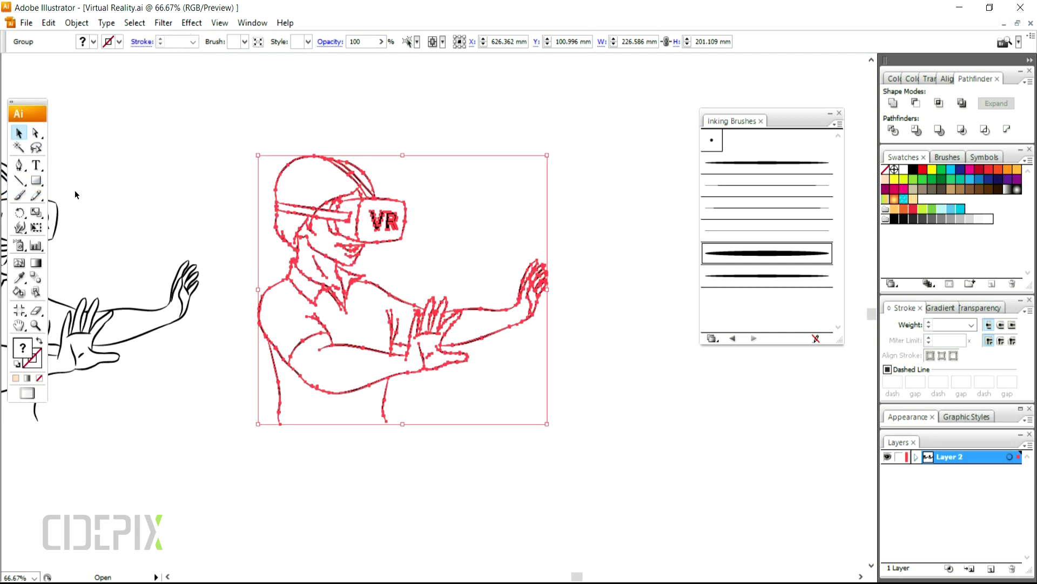
Step: Turn the expanded copy into a Live Paint group and fill both arms, hands and all fingers with light peach
key("ctrl+1")
key("k")
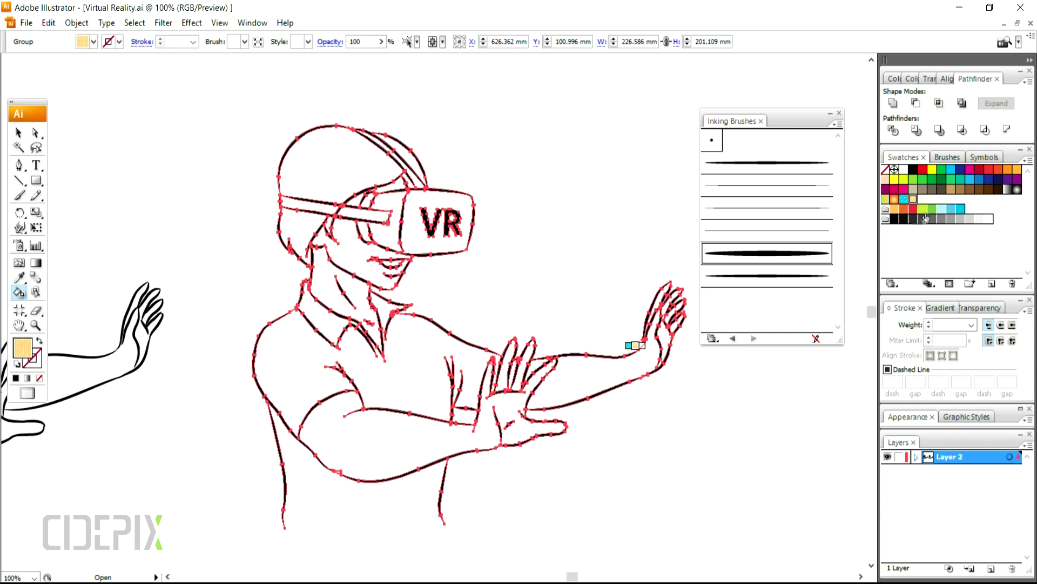
left_click(586, 380)
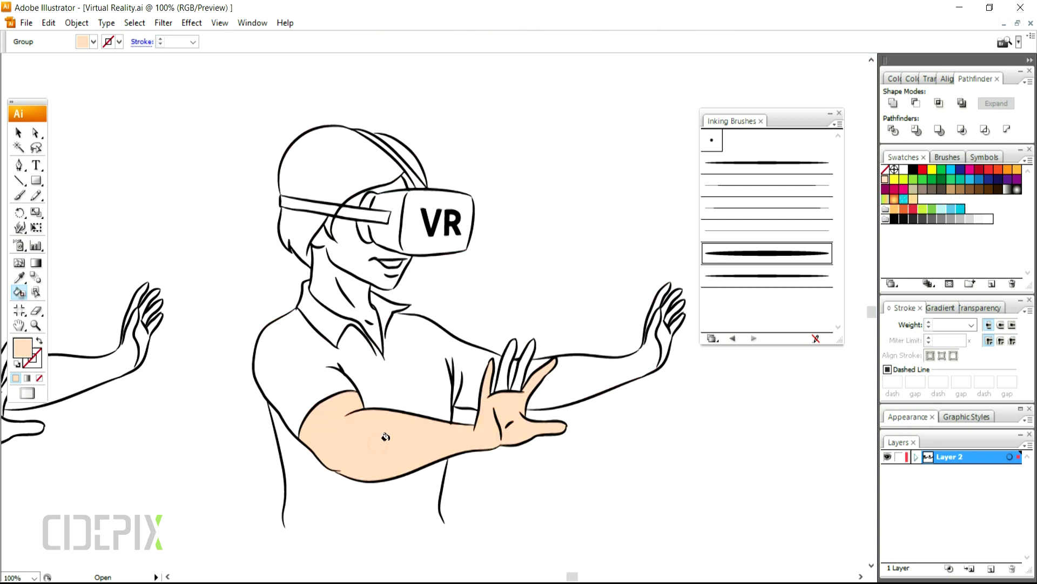
left_click(664, 305, "ctrl")
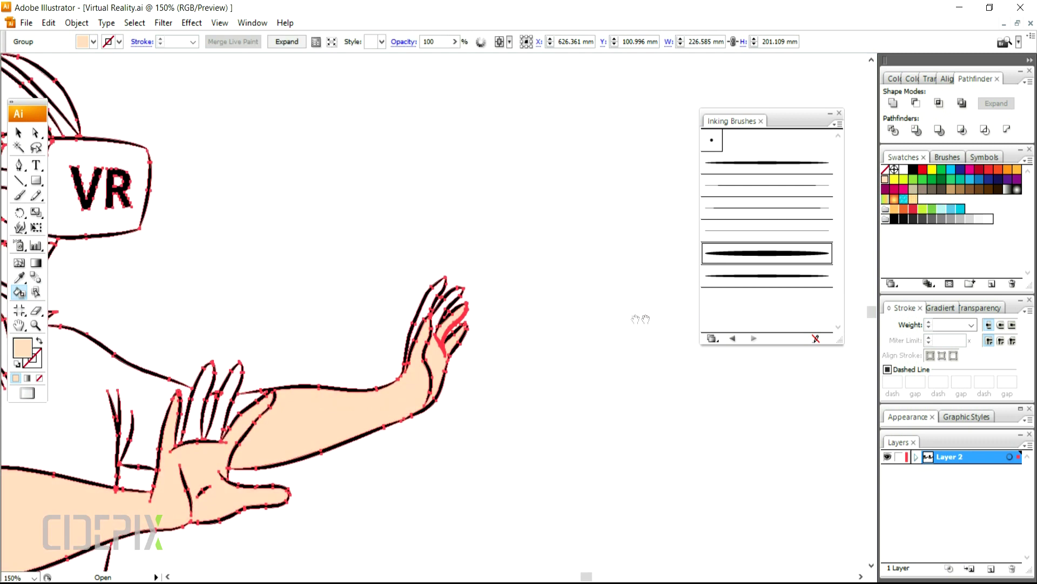
left_click(438, 305)
left_click(431, 295)
left_click_drag(352, 411, 443, 368)
left_click(318, 358)
left_click(292, 364)
left_click_drag(378, 402, 521, 400)
left_click(482, 355)
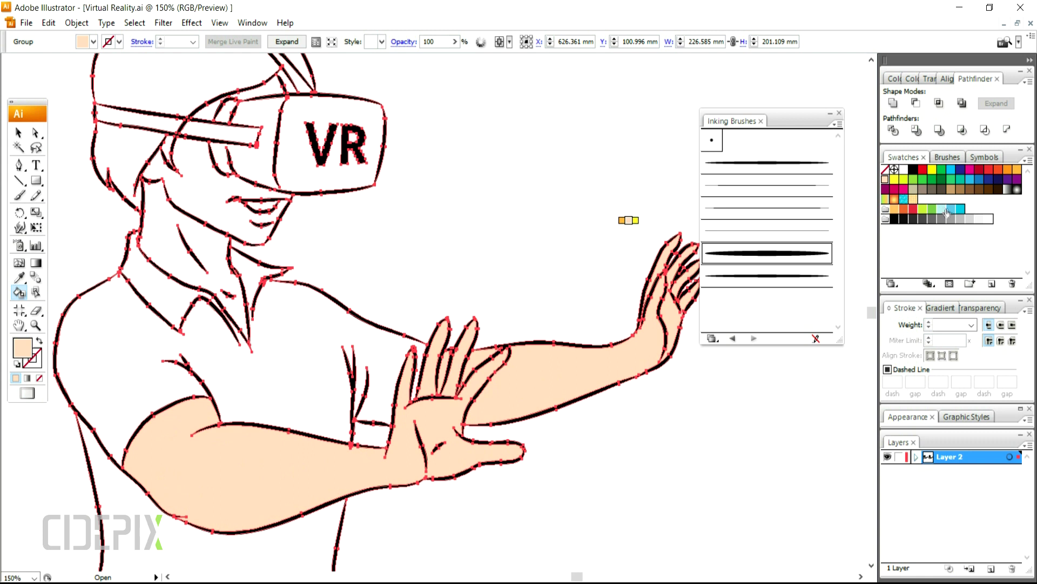
Step: Fill the shirt's body, sleeve and collar areas with bright blue
left_click(320, 319)
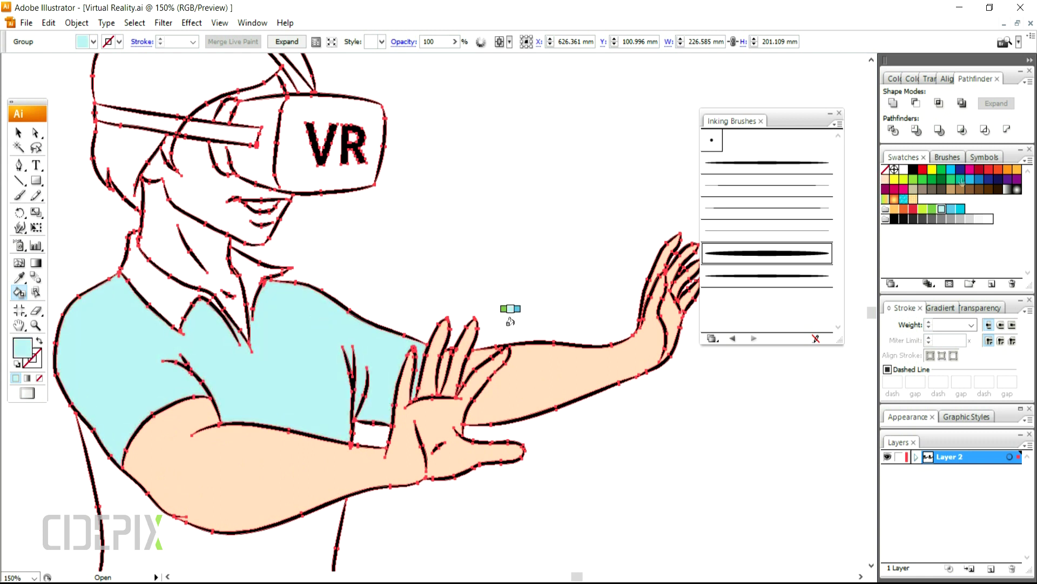
left_click(969, 180)
left_click(322, 341)
left_click(184, 303)
left_click(259, 283)
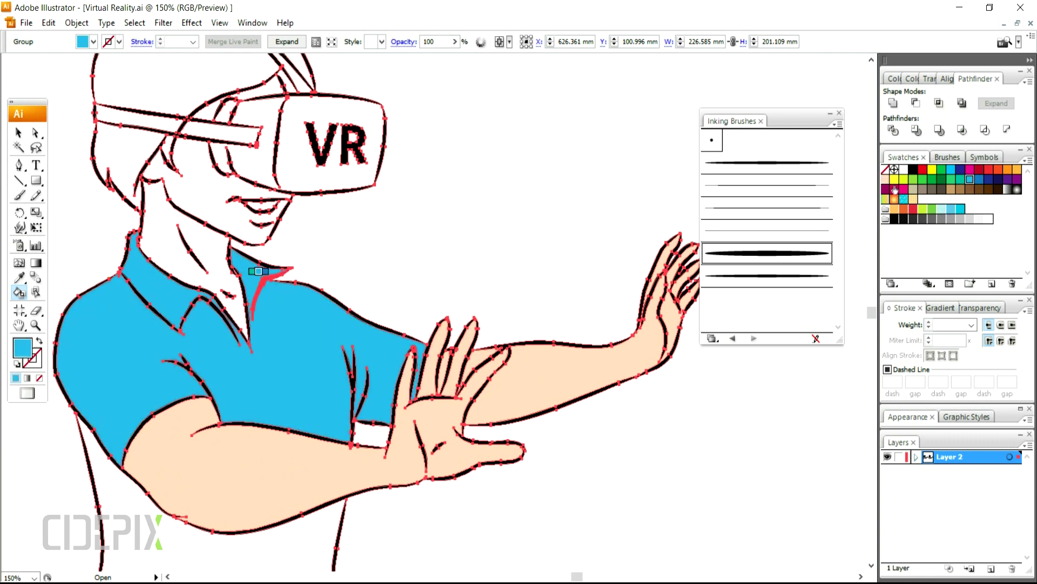
Step: Fill the neck, face and forehead areas with the light peach skin colour
left_click(886, 181)
left_click(215, 258)
left_click(219, 203)
left_click_drag(315, 268, 402, 388)
left_click(294, 232)
left_click(344, 202)
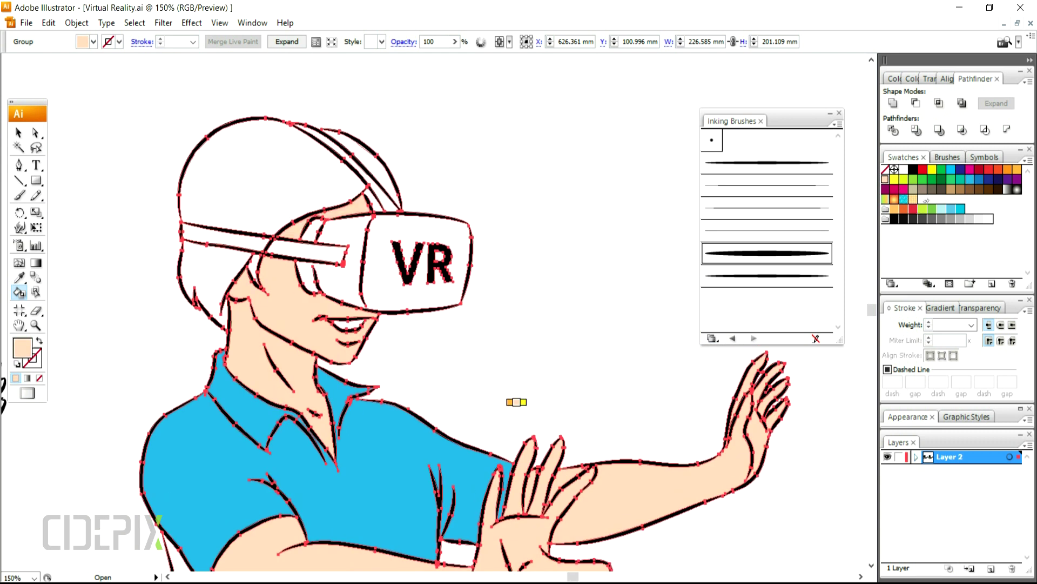
Step: Fill all hair areas above, below and behind the headset straps with medium brown
left_click(210, 278)
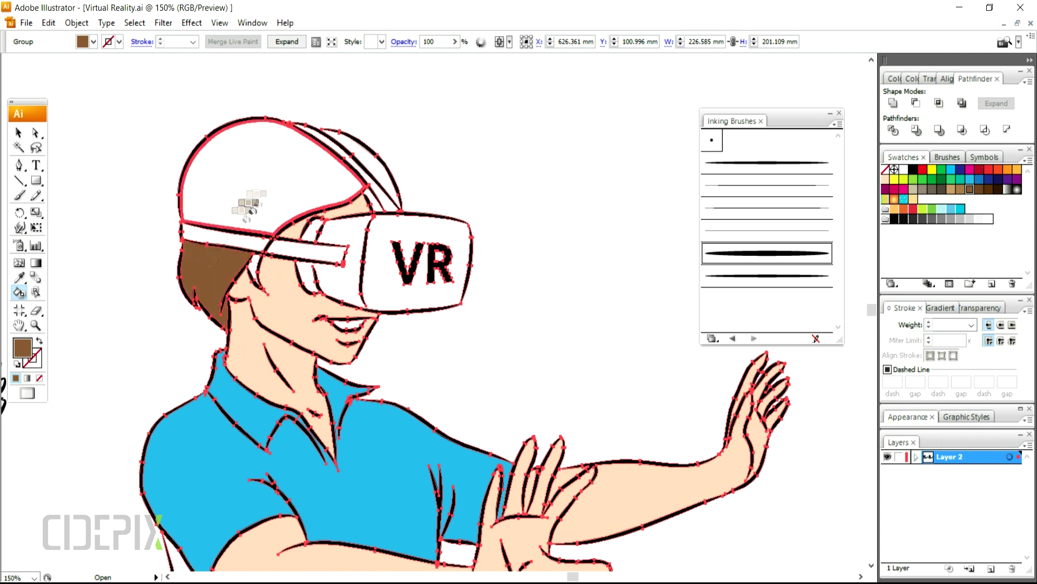
left_click(247, 207)
left_click(254, 268)
left_click(371, 162)
left_click(376, 204)
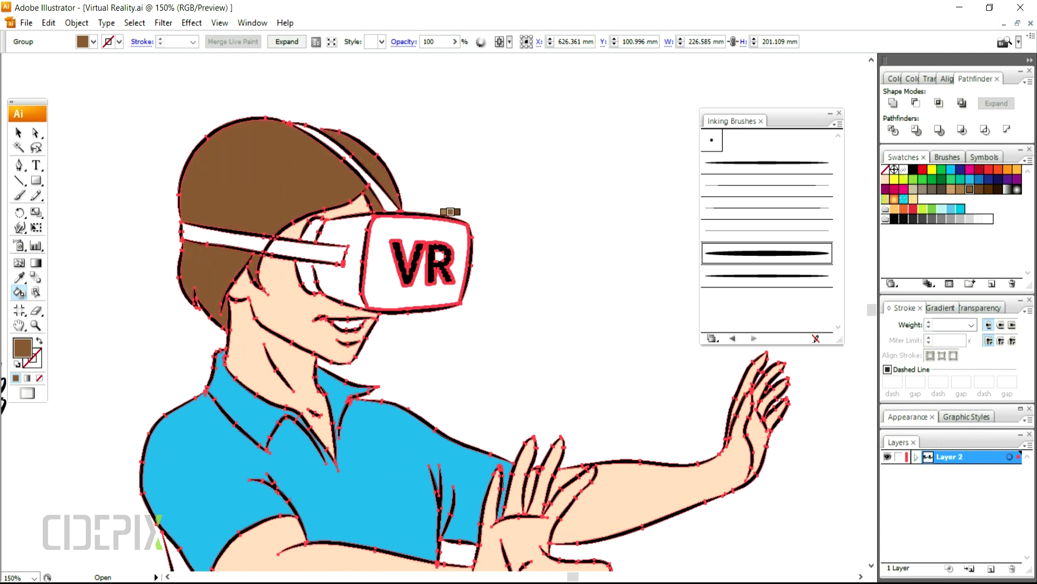
Step: Fill the headset body, its side strap and the overhead strap with light grey, and deselect the artwork
left_click(450, 211, "alt")
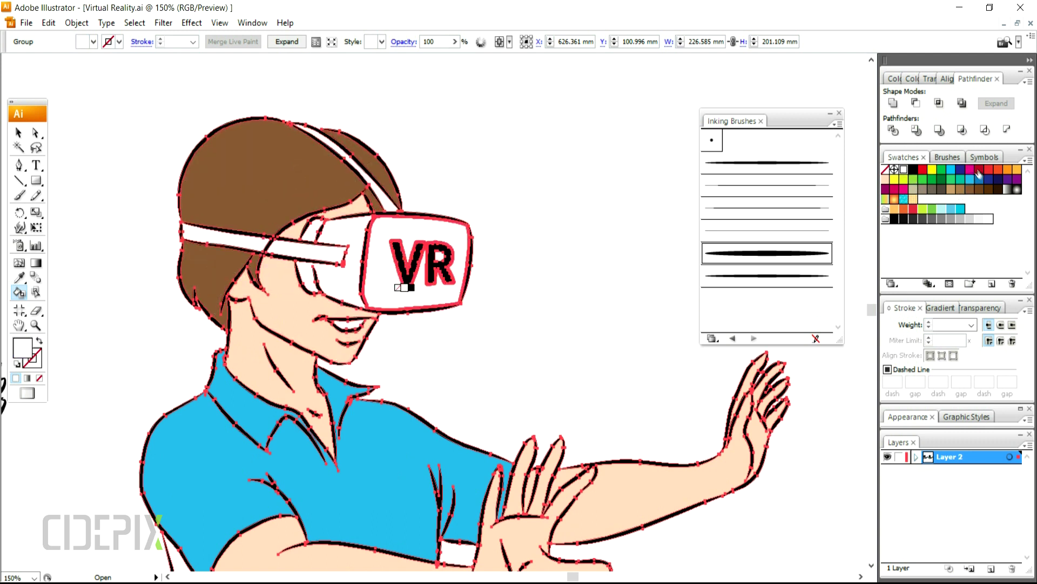
left_click(255, 278, "alt")
scroll(398, 369, "down", 1)
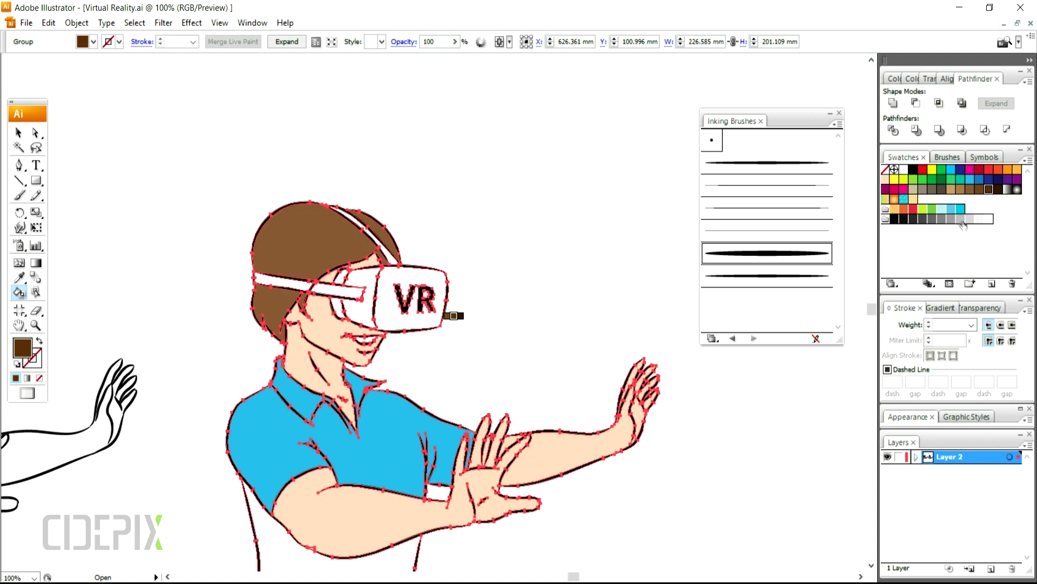
left_click(961, 219)
left_click(410, 320)
left_click(426, 293)
left_click(359, 314)
left_click(346, 292)
left_click(339, 278)
left_click(285, 283)
left_click(385, 244)
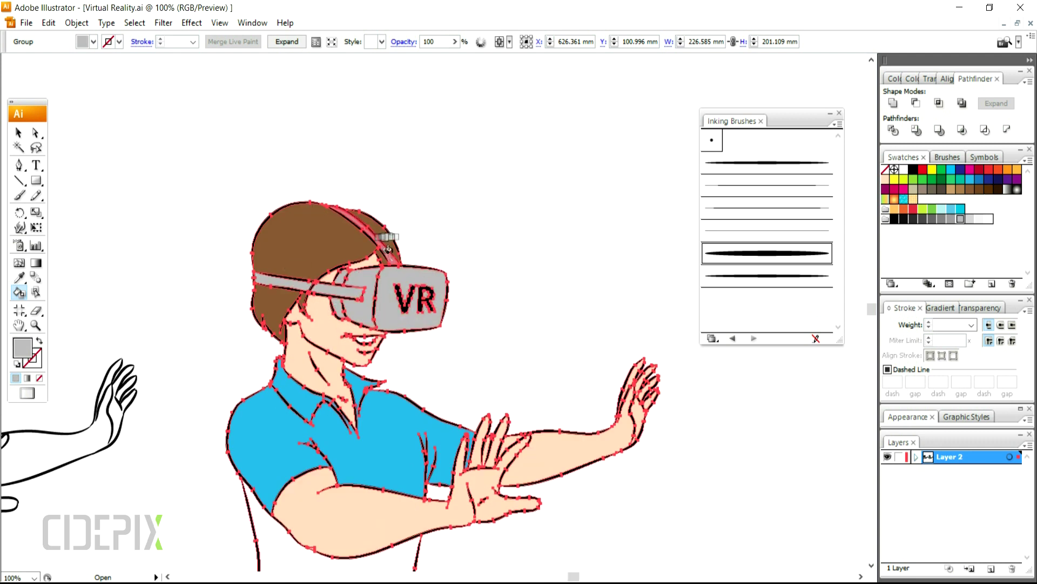
left_click(19, 133)
left_click(484, 184)
Step: Switch the artwork to Outline display and get the Pen tool ready where the hair contour crosses the side strap
left_click_drag(401, 408, 361, 333)
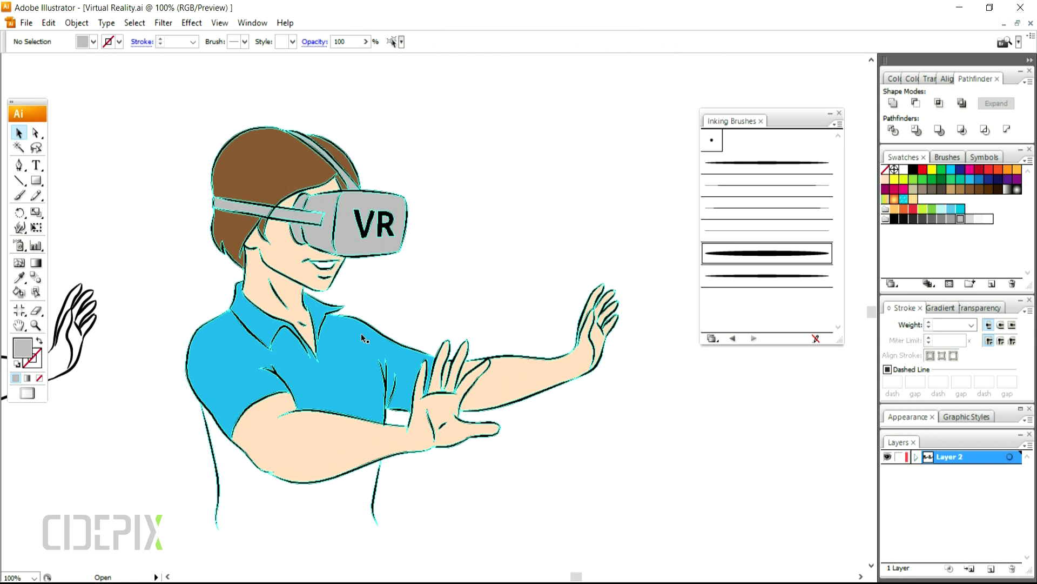
left_click(403, 314, "ctrl+alt")
left_click_drag(463, 308, 570, 294)
left_click(506, 334, "ctrl")
left_click_drag(454, 290, 444, 331)
key("ctrl+plus")
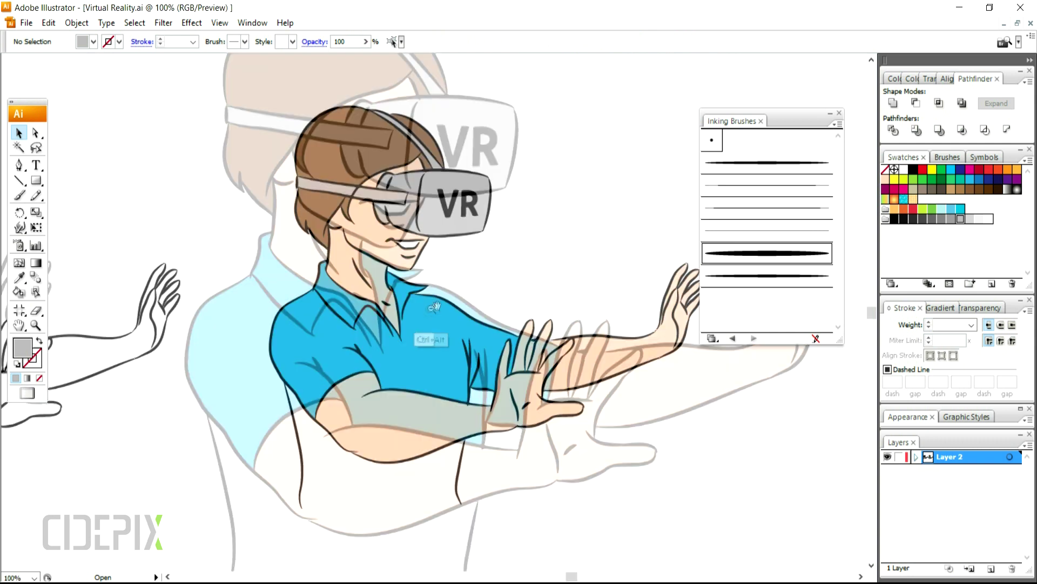
left_click(220, 23)
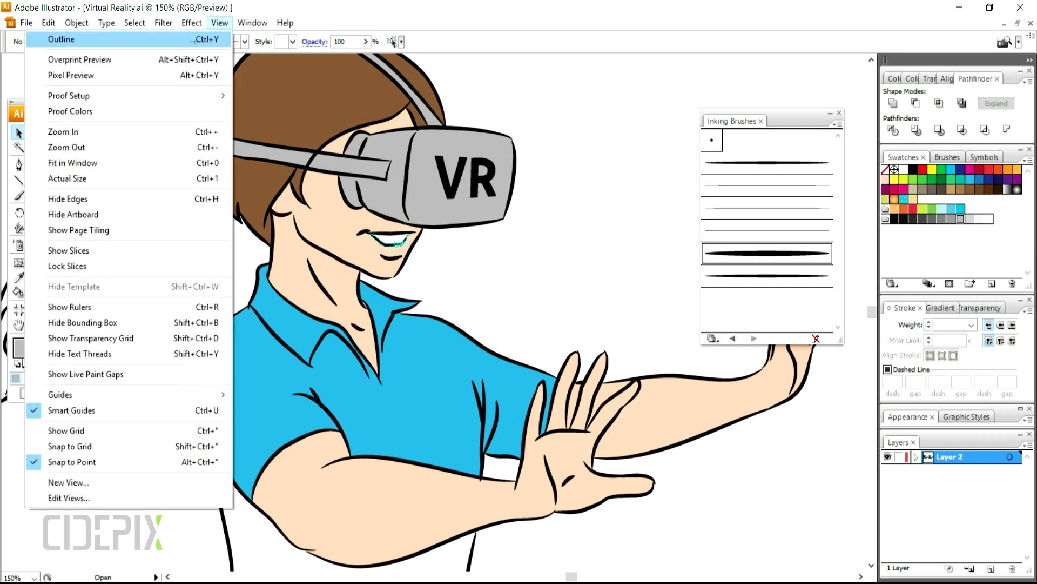
left_click(216, 38)
key("a")
left_click_drag(273, 142, 343, 193)
key("p")
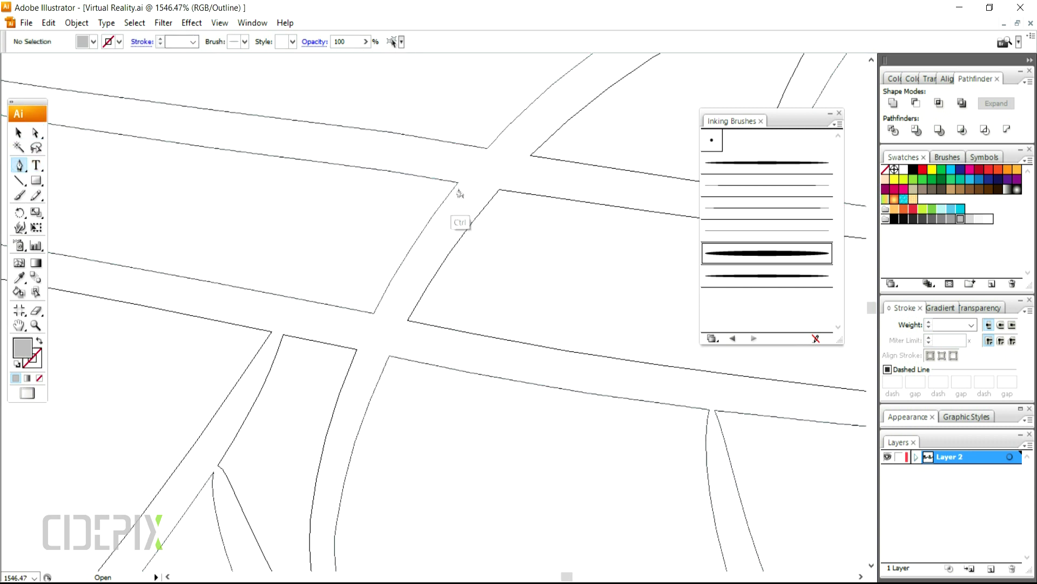
Step: Draw two short pen segments across the hair contour's ink to bridge the upper and lower edges of the side strap
left_click(458, 182)
left_click(499, 189)
left_click(374, 313)
key("ctrl+z")
left_click(373, 313)
left_click(408, 320)
Step: Finish editing the bridging segments on the strap and return the artwork to Preview display
key("a")
left_click(475, 257)
left_click(424, 230)
left_click(437, 237)
key("v")
left_click(219, 22)
left_click(187, 35)
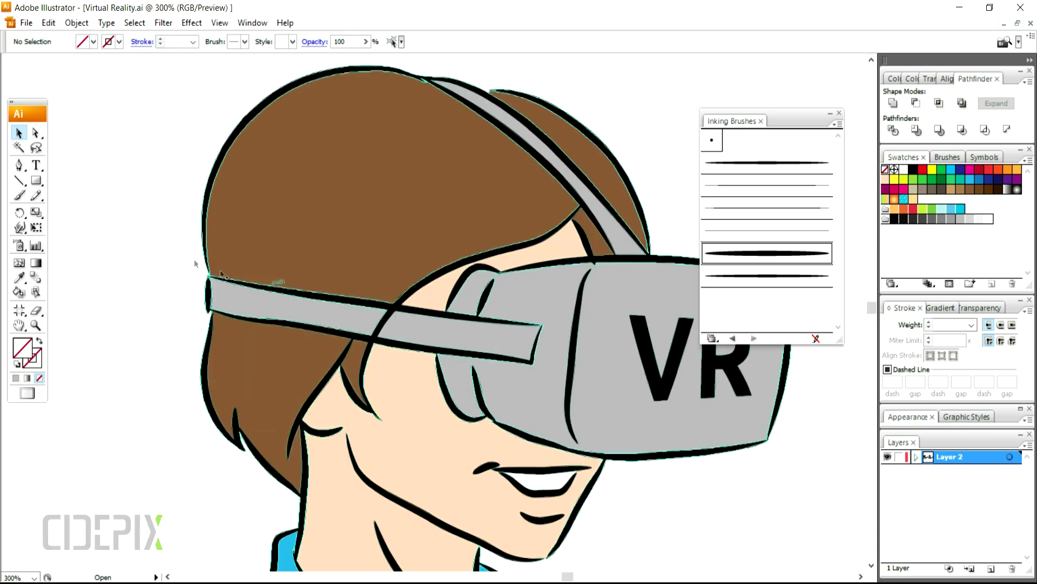
Step: Sample the strap's grey and fill the black hair-contour crossing on the side strap with it
key("ctrl+a")
key("i")
left_click(421, 344)
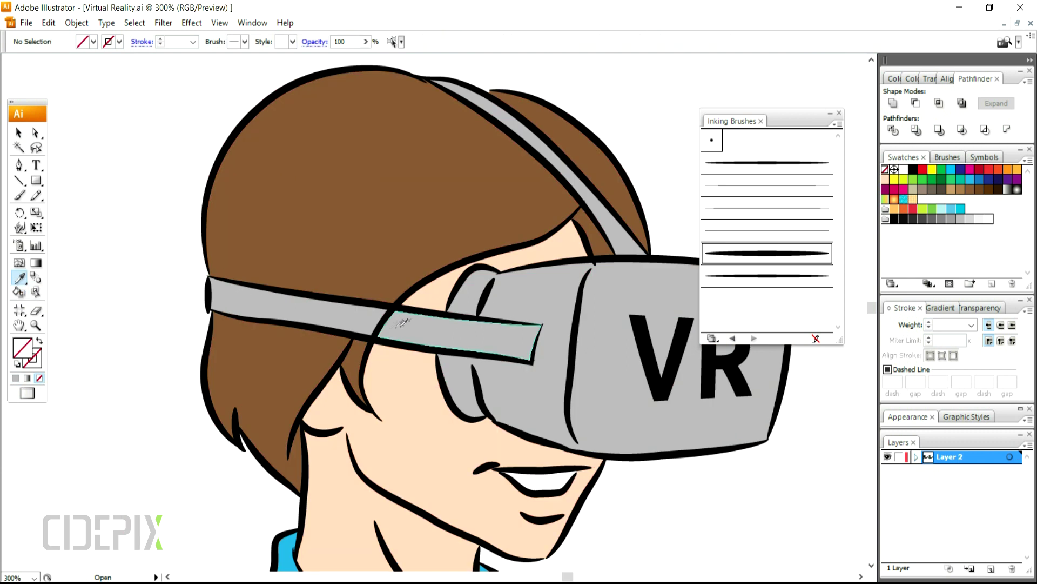
left_click(19, 291)
key("a")
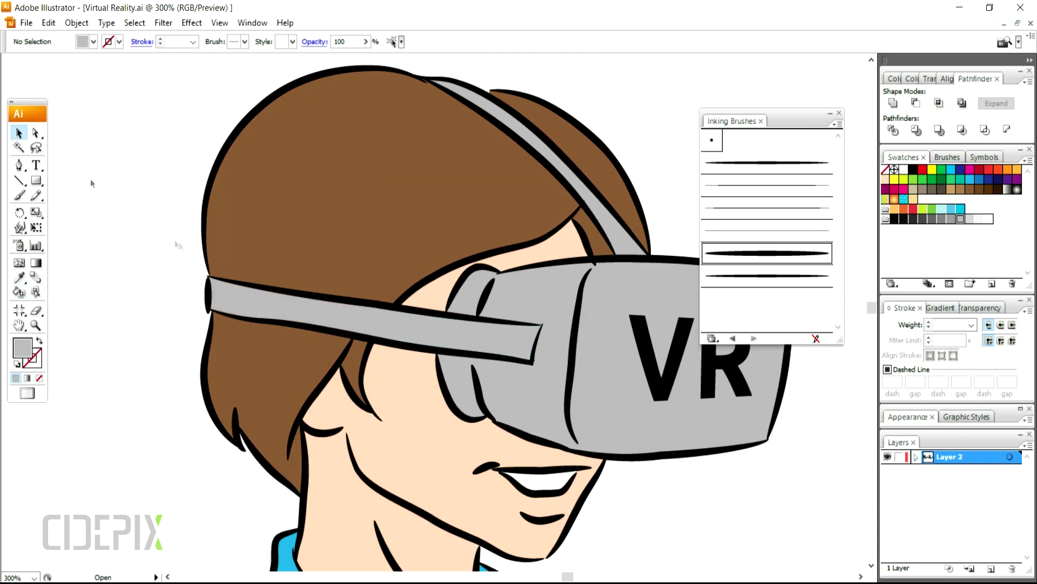
key("ctrl+a")
left_click(395, 327)
scroll(397, 327, "up", 2)
left_click(430, 264, "shift")
left_click(555, 295, "shift")
scroll(494, 334, "down", 5)
left_click(442, 354)
left_click(19, 133)
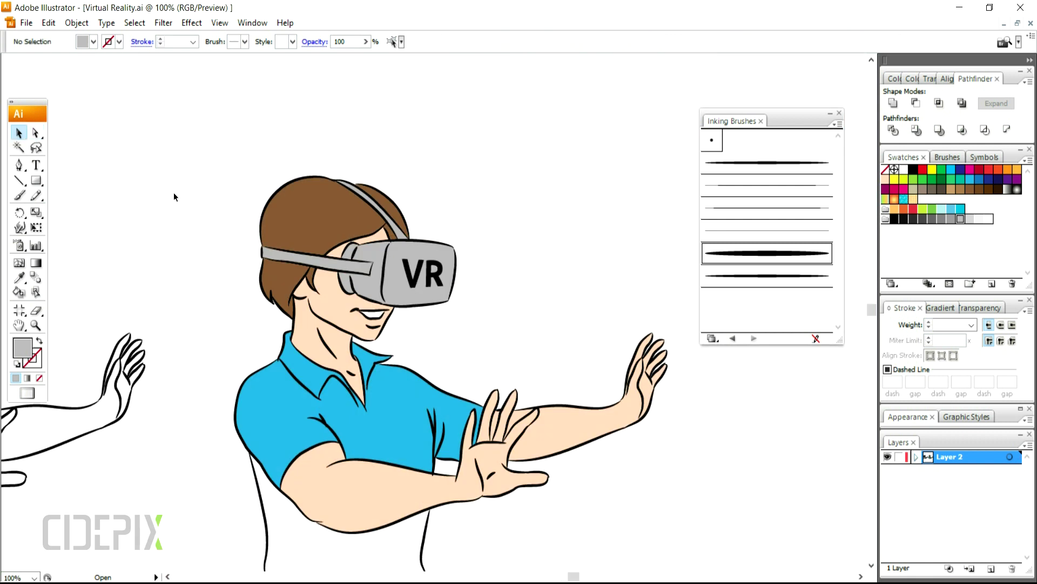
Step: Paint an inked brush stroke as the shirt's bottom hem, joining the two side lines, and expand its appearance
left_click_drag(407, 431, 432, 327)
key("slash")
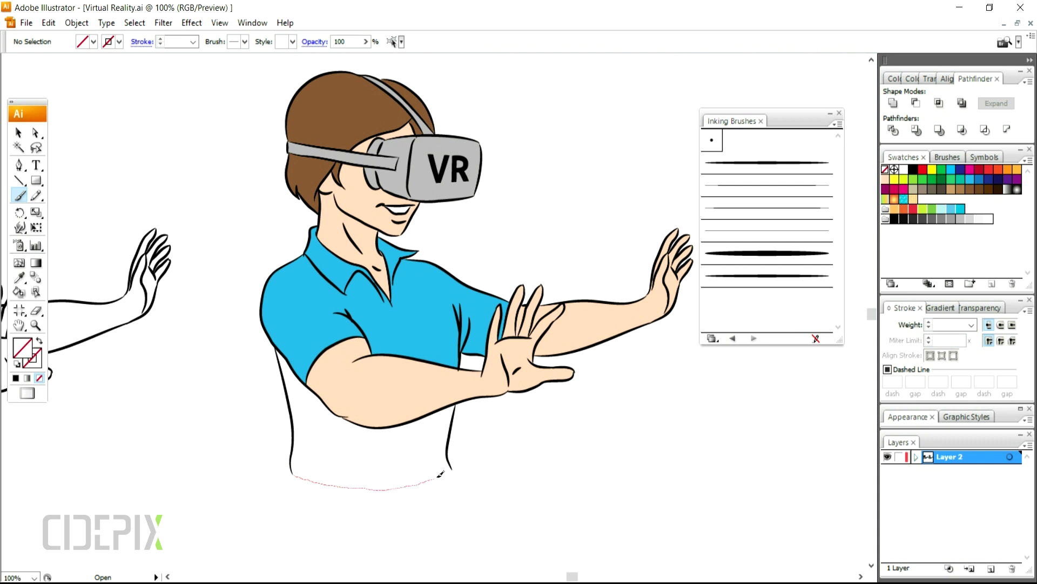
left_click_drag(440, 474, 452, 468)
key("v")
left_click(72, 23)
left_click(88, 190)
left_click(88, 192)
Step: Fill the shirt's lower body with the light blue using Live Paint and expand the Live Paint group
key("k")
key("ctrl+a")
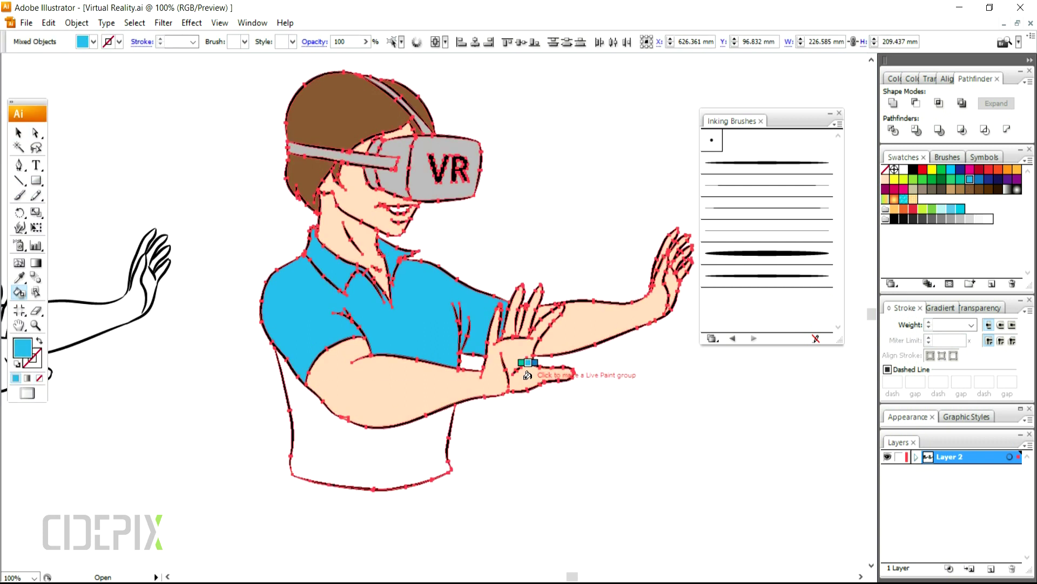
left_click(367, 439)
left_click(581, 343)
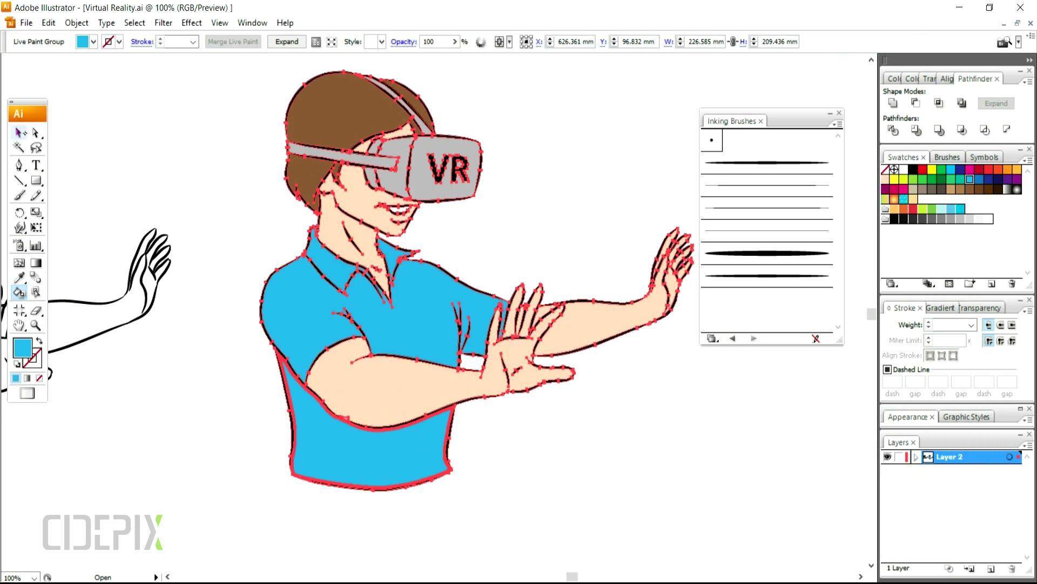
left_click(287, 42)
key("ctrl+shift+a")
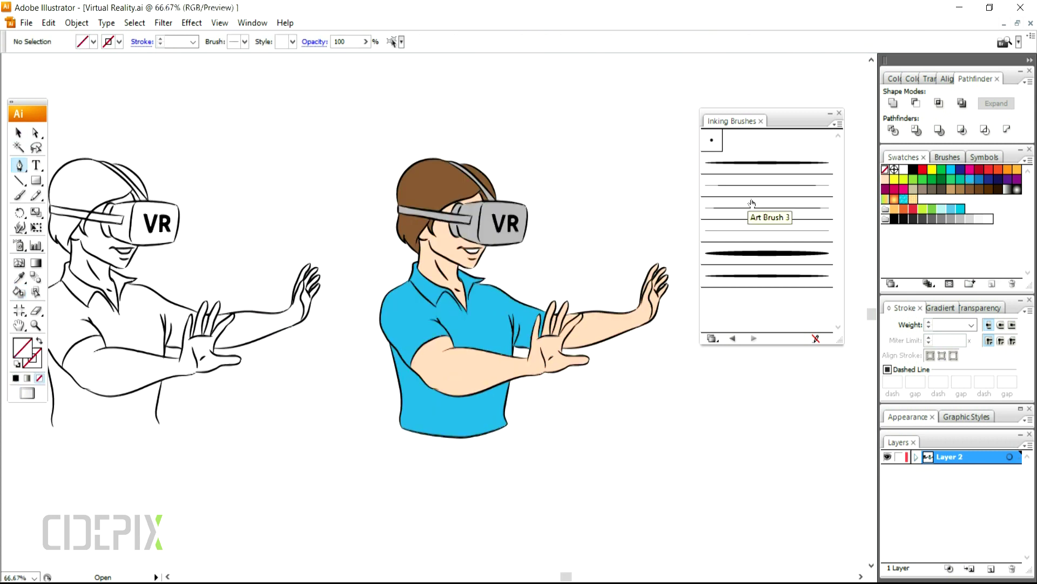
Step: Switch the artwork to Outline display and draw an unstroked pen shadow line from the near shoulder down the sleeve to the elbow
left_click(220, 22)
left_click(60, 35)
scroll(495, 378, "up", 2)
left_click_drag(378, 327, 467, 403)
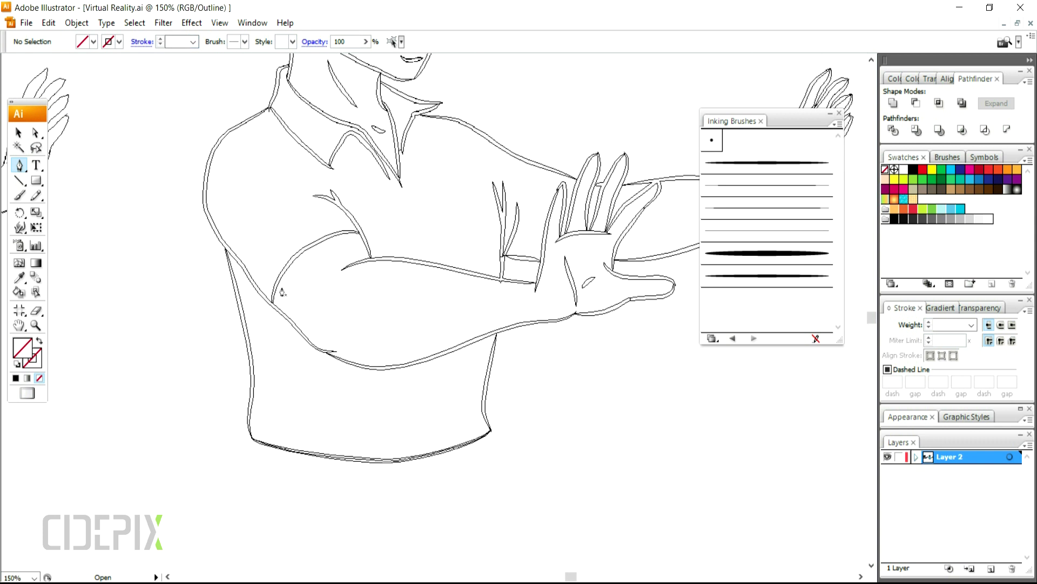
left_click(209, 170)
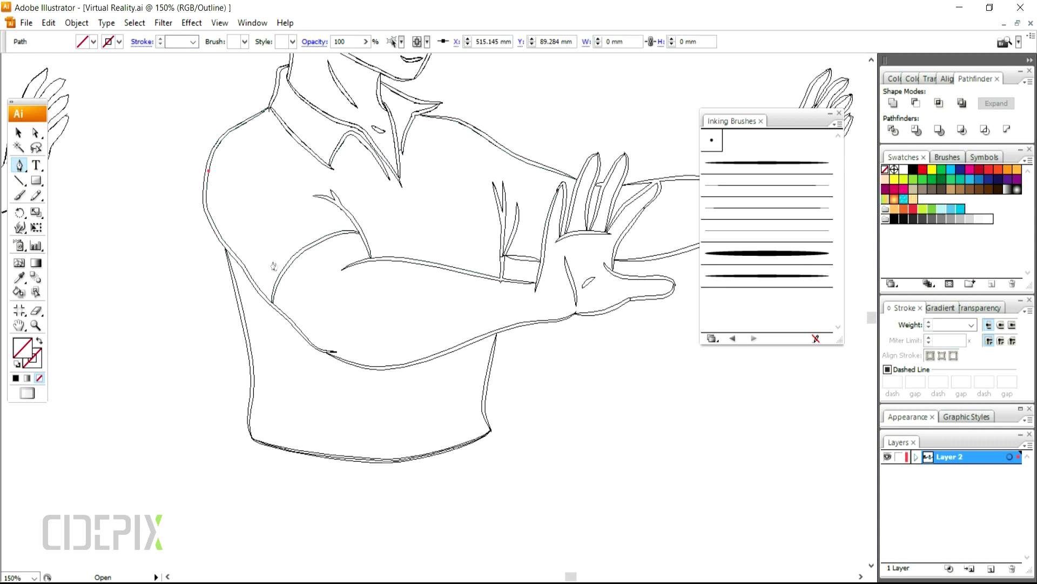
left_click(253, 248)
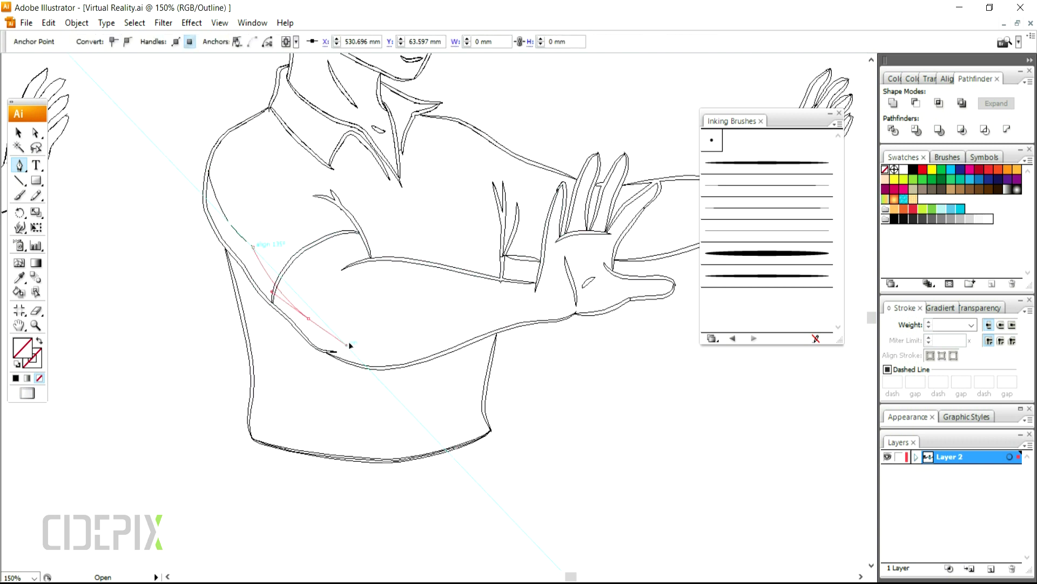
mouse_move(354, 351)
left_mouse_down()
mouse_move(352, 368)
mouse_move(341, 351)
mouse_move(369, 349)
left_mouse_up()
key("ctrl+z")
left_click(342, 347)
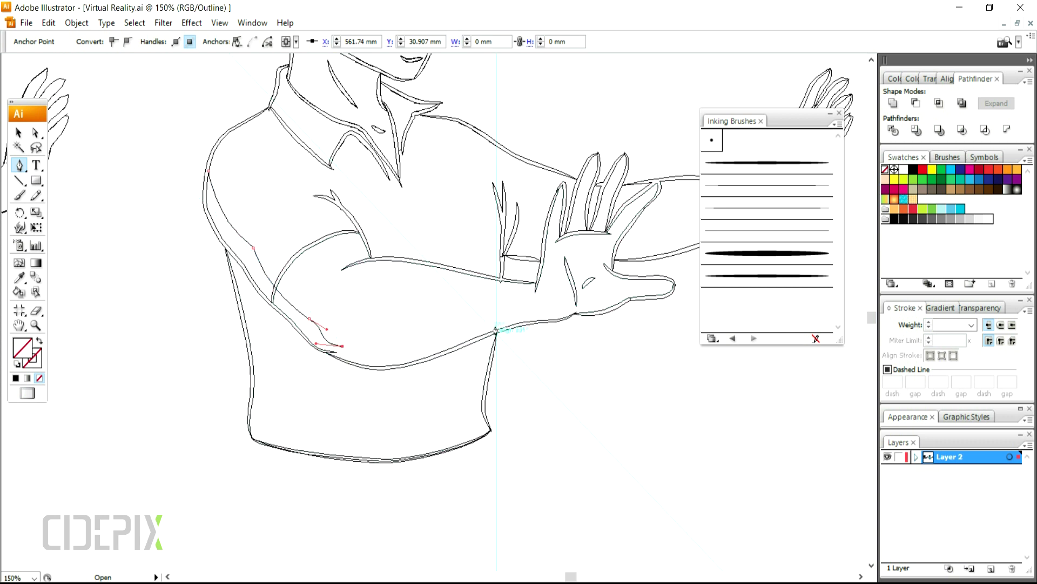
Step: Continue the shadow line with curves along the underside of the near forearm to the wrist
left_click_drag(563, 289, 594, 273)
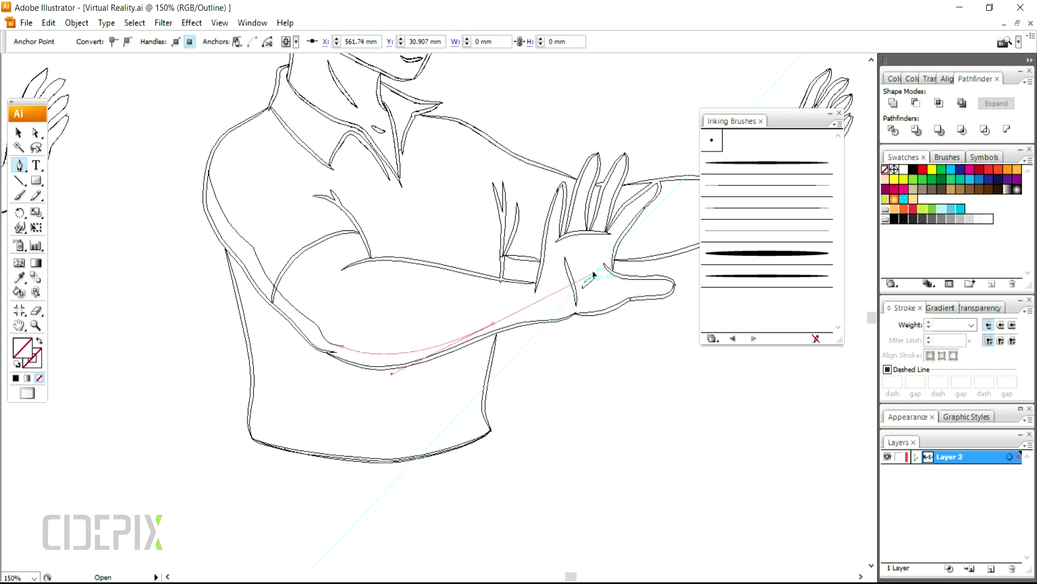
left_click_drag(562, 319, 572, 322)
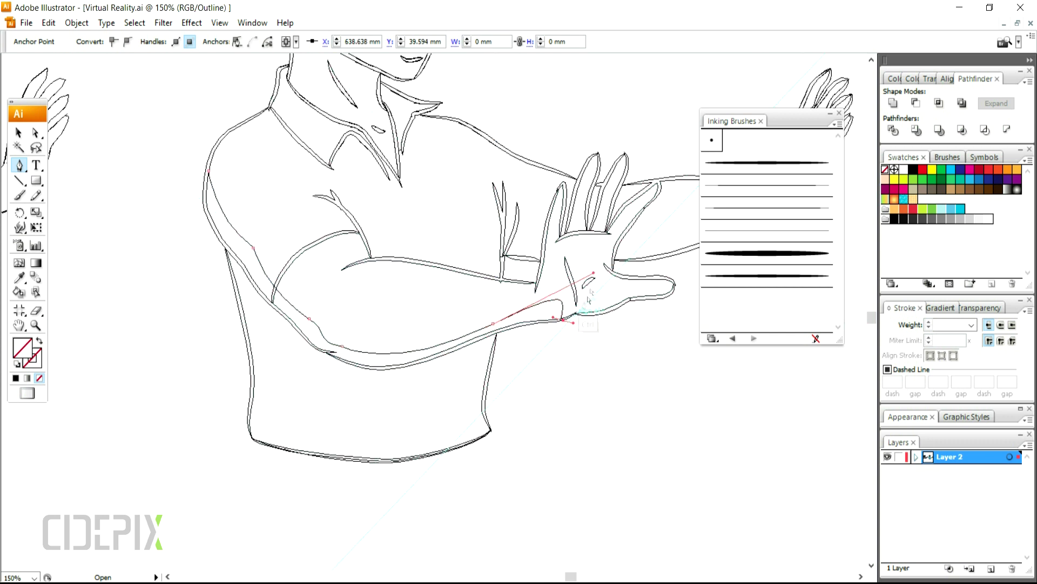
left_click_drag(593, 273, 520, 316)
left_click(526, 344, "ctrl")
Step: Draw a pen shadow line along the lower edge of the near palm and thumb to the thumb tip
left_click(576, 312)
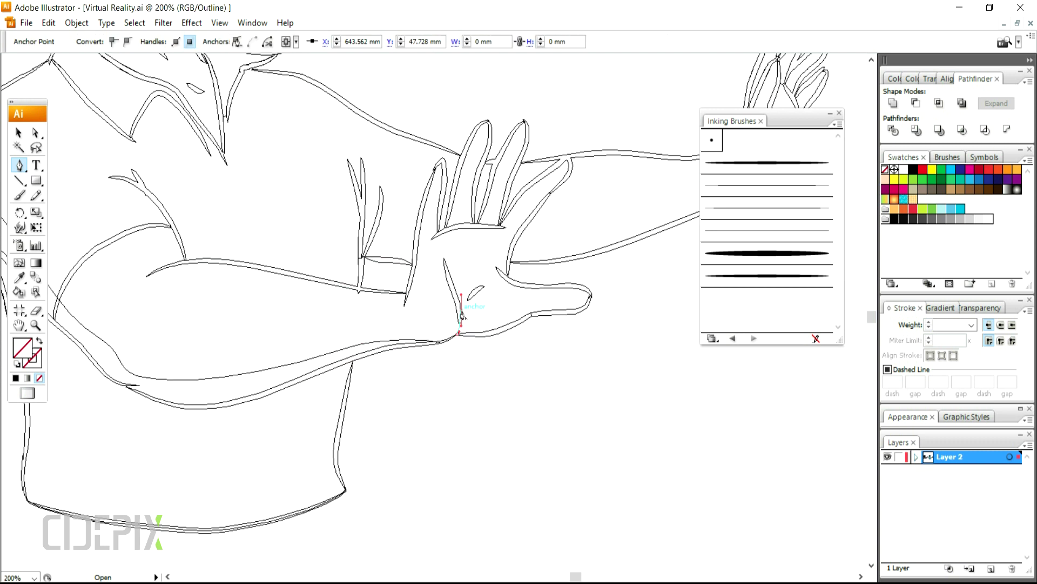
left_click_drag(522, 310, 574, 309)
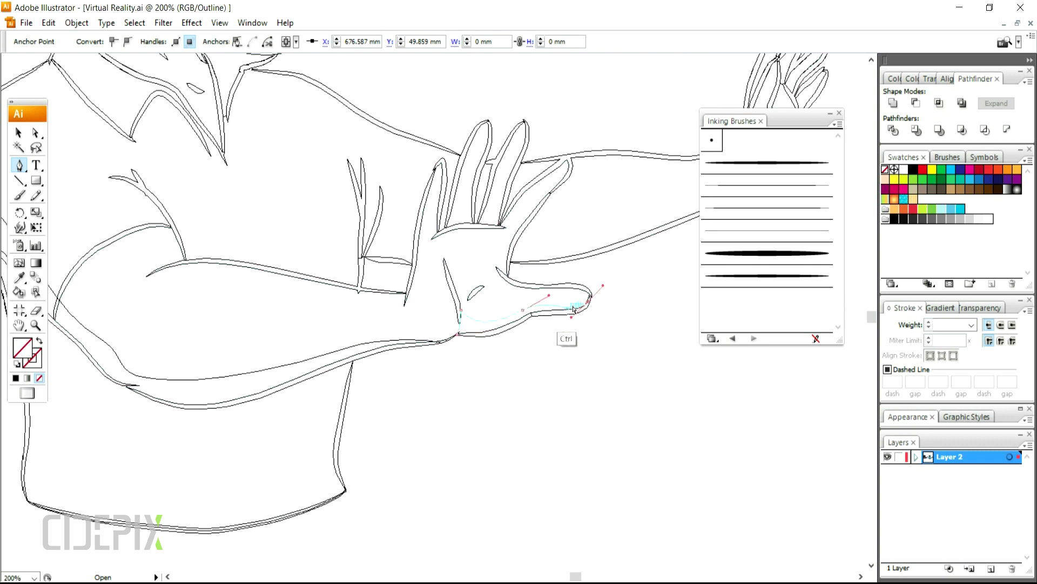
left_click(608, 312, "ctrl")
left_click(732, 544)
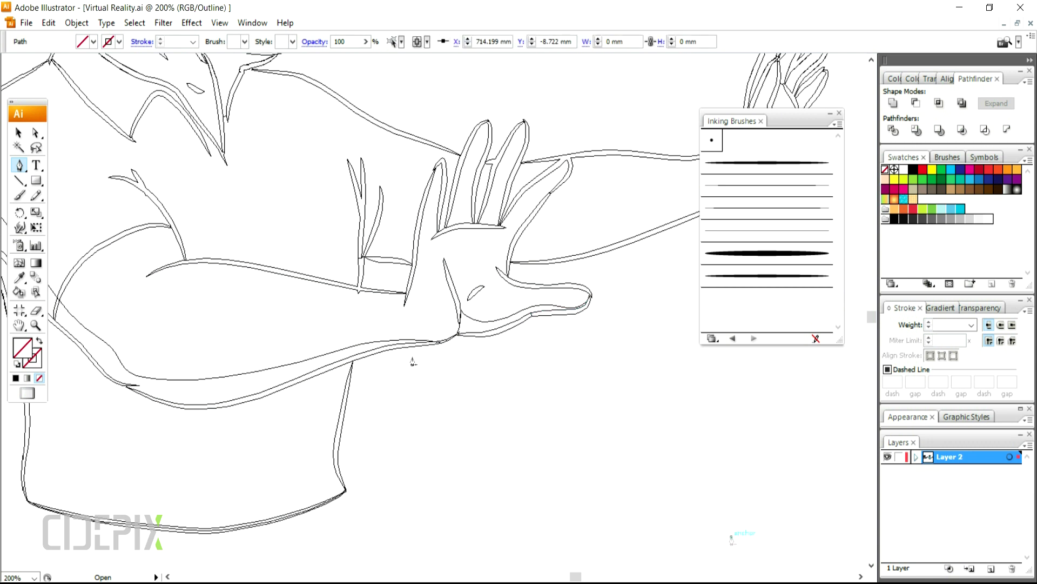
Step: Draw a curved pen shadow line across the shirt below the near forearm, from one side line to the other, and adjust its handles
left_click_drag(412, 359, 578, 366)
left_click(177, 315)
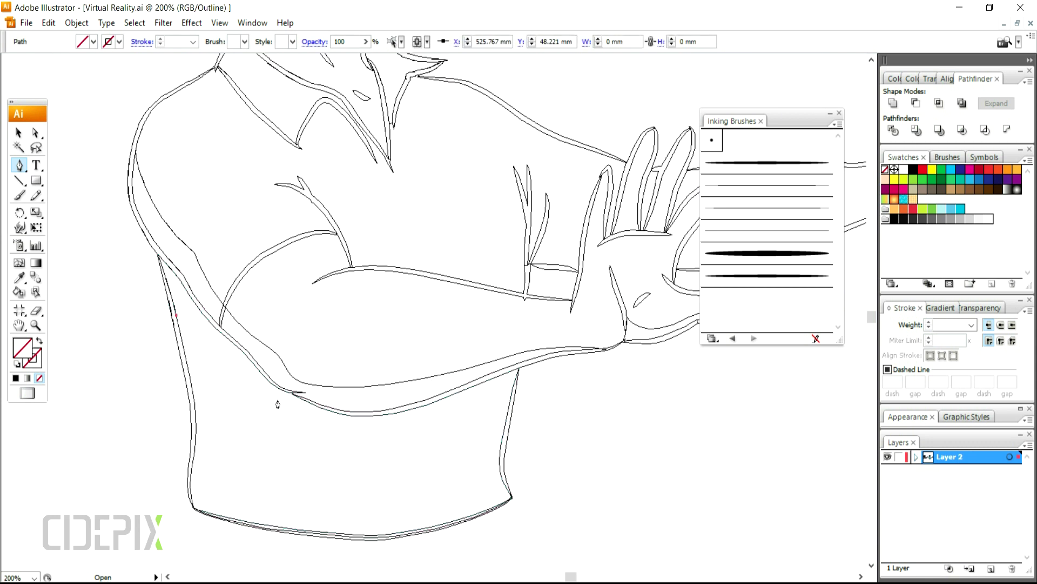
left_click_drag(350, 431, 349, 430)
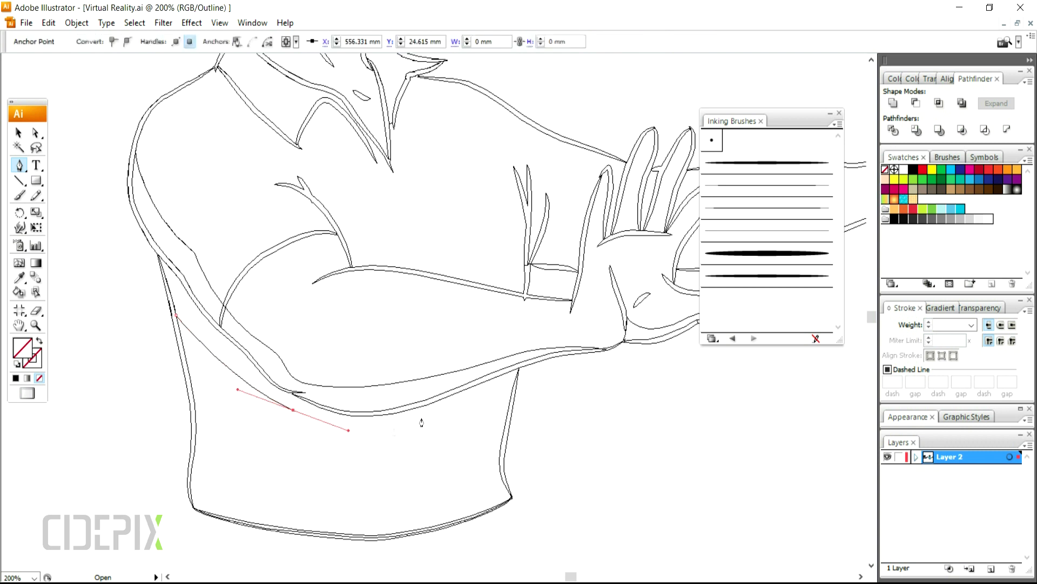
left_click_drag(512, 390, 604, 337)
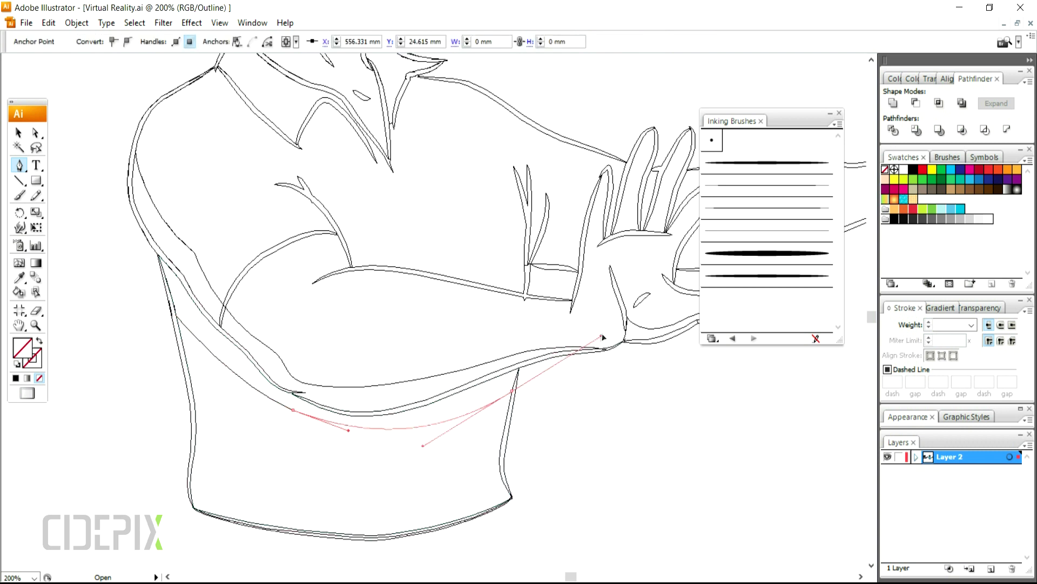
key("ctrl")
left_click_drag(362, 450, 357, 438)
left_click(343, 427, "ctrl")
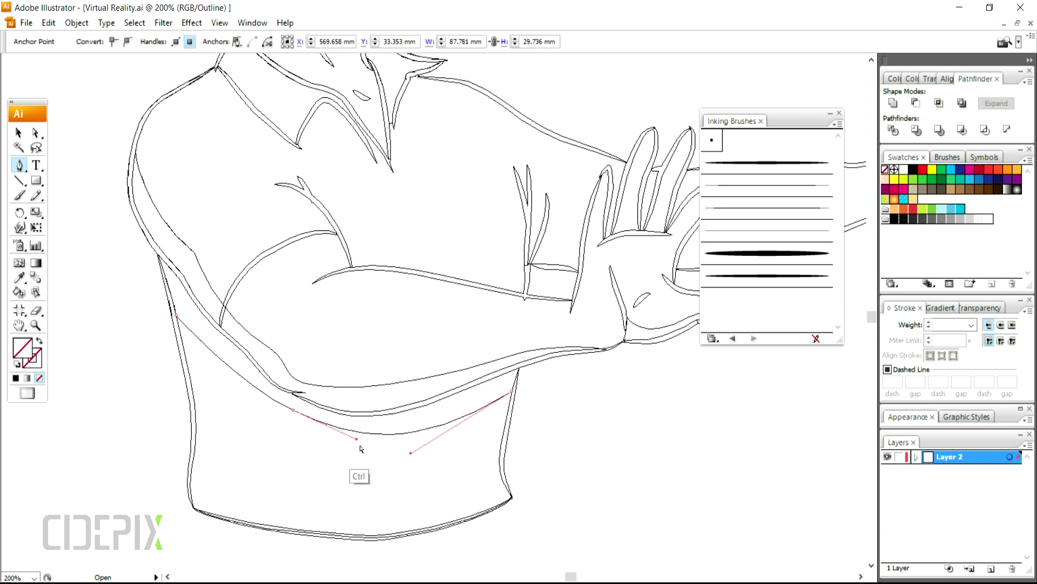
left_click(409, 459, "ctrl")
Step: Draw pen shadow lines on the far sleeve between the fold creases and the raised near hand
left_click(409, 375, "ctrl+alt")
left_click_drag(493, 320, 382, 434)
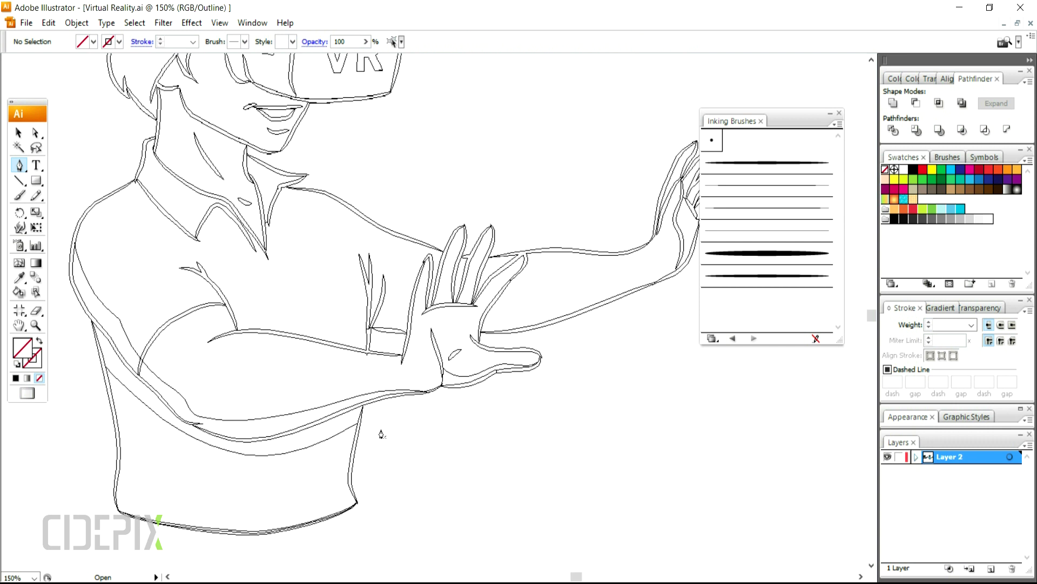
left_click(373, 275)
left_click_drag(382, 285, 387, 270)
left_click(382, 286)
left_click_drag(408, 311, 435, 315)
left_click(494, 323, "ctrl")
Step: Draw a pen shadow line along the underside of the far forearm from behind the near hand to the wrist
left_click(484, 318)
left_click_drag(627, 286, 562, 302)
left_click(578, 293)
left_click(530, 308, "ctrl")
left_click_drag(440, 335, 450, 403)
key("ctrl+plus")
key("ctrl+plus")
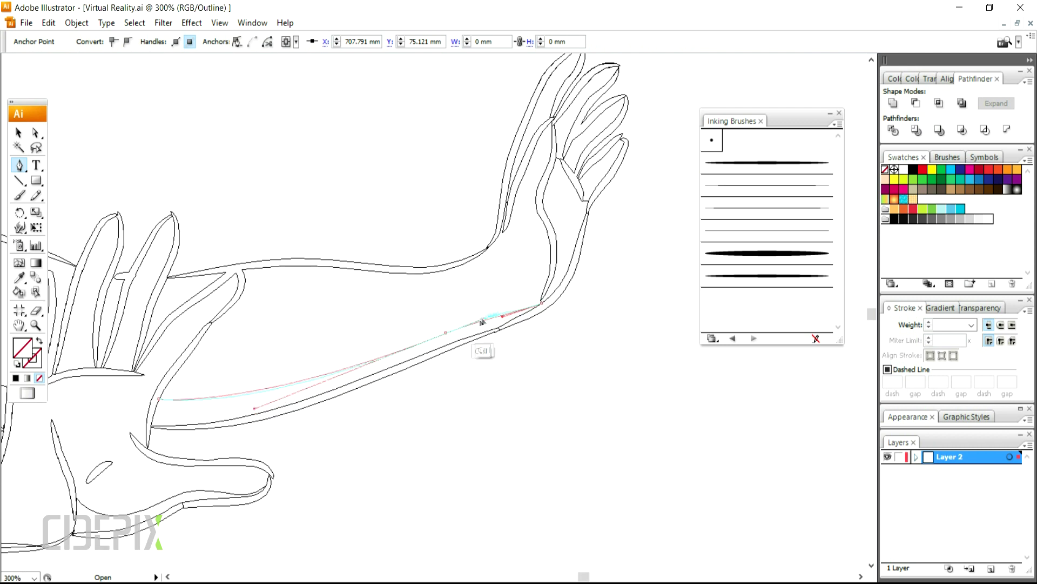
left_click(498, 374, "ctrl")
Step: Draw pen shadow lines on the neck below the jaw, from behind the ear to the front of the throat
key("ctrl+minus")
key("ctrl+minus")
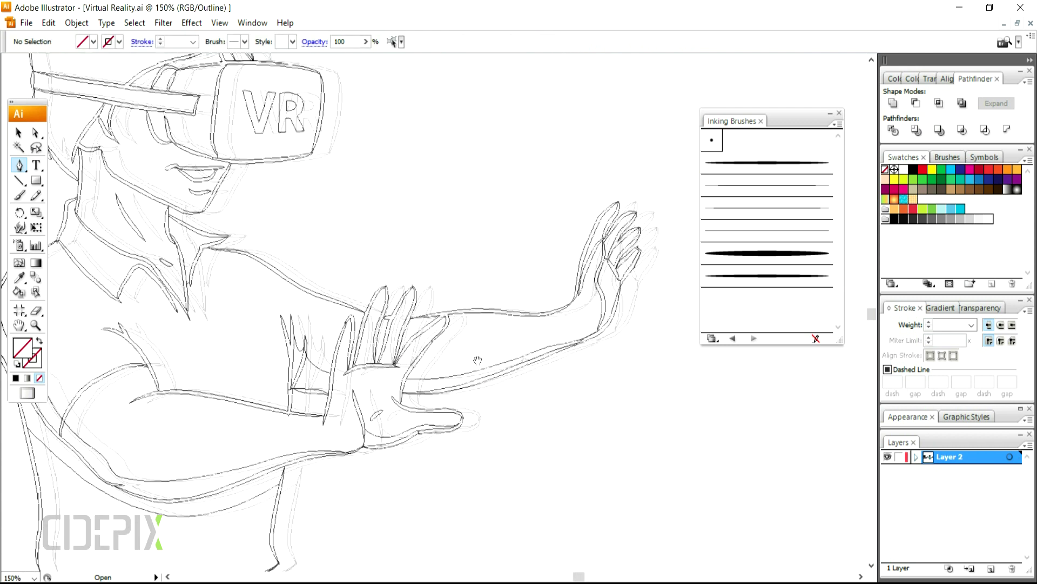
left_click(288, 244)
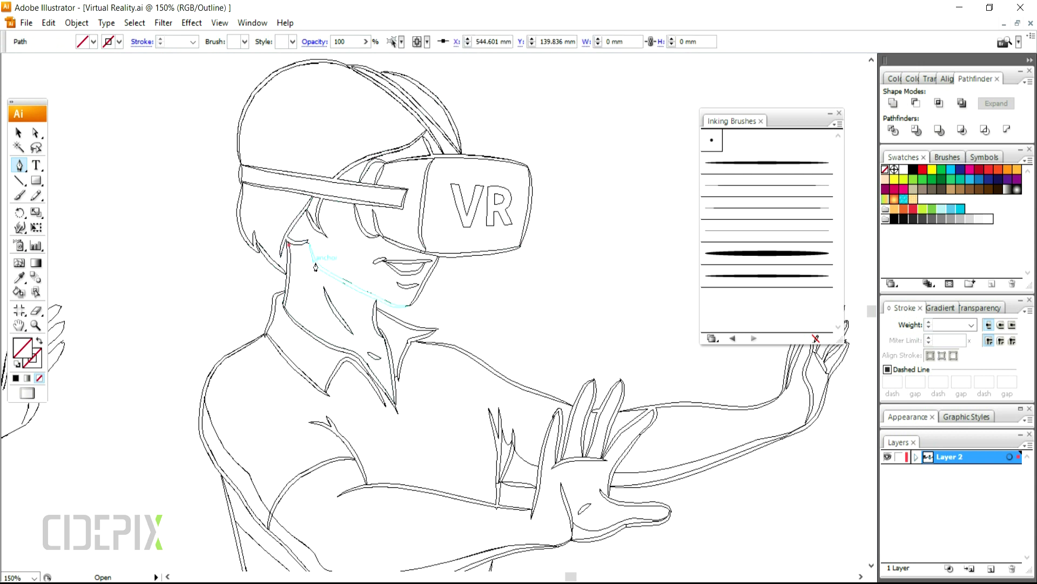
left_click(306, 252)
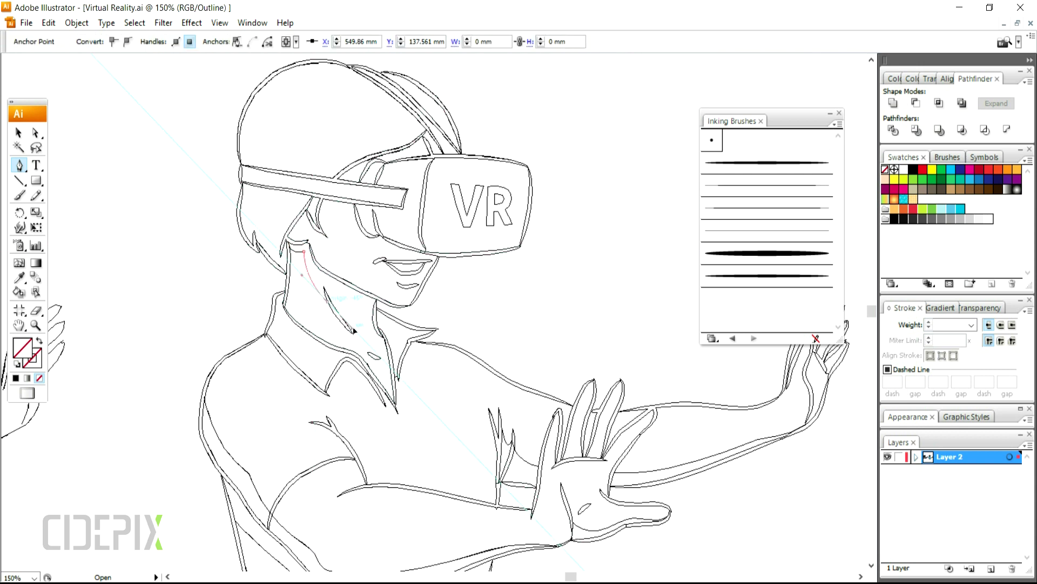
left_click(340, 305, "ctrl")
left_click(327, 295)
left_click_drag(373, 316, 385, 306)
left_click(385, 319, "ctrl")
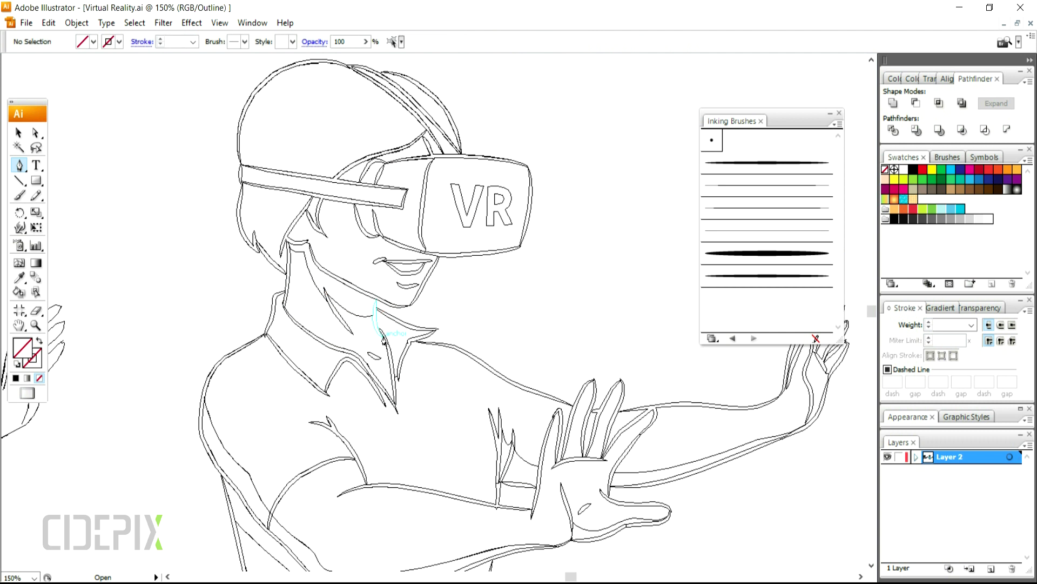
Step: Draw curved pen shadow lines on the shirt beneath both sides of the collar
left_click(297, 373)
left_click_drag(337, 402, 403, 412)
key("ctrl+z")
key("ctrl+z")
left_click(417, 382, "ctrl")
left_click(398, 374)
left_click_drag(433, 344, 453, 348)
left_click(435, 384, "ctrl")
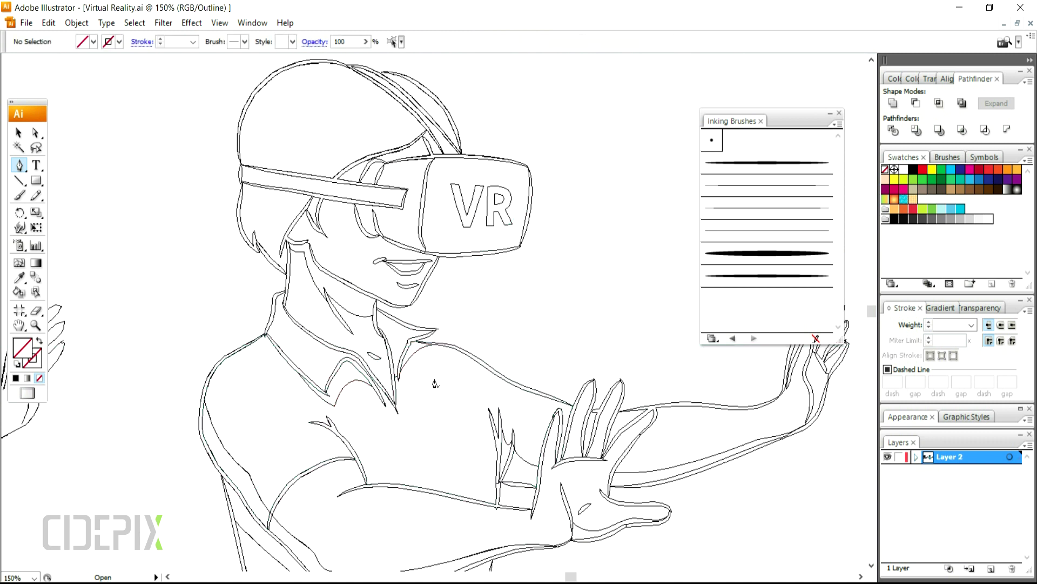
Step: Draw pen shading lines inside the hair along the top strap and the front hairline down to the side strap
left_click(366, 77)
left_click_drag(414, 129, 426, 150)
left_click(415, 129)
left_click_drag(359, 150, 312, 167)
left_click_drag(312, 175, 305, 182)
left_click(312, 174)
left_click_drag(313, 167, 331, 160)
left_click(303, 209, "ctrl")
Step: Draw pen shading shapes in the hair below the side strap, beside the ear and at the back of the head
left_click(302, 194)
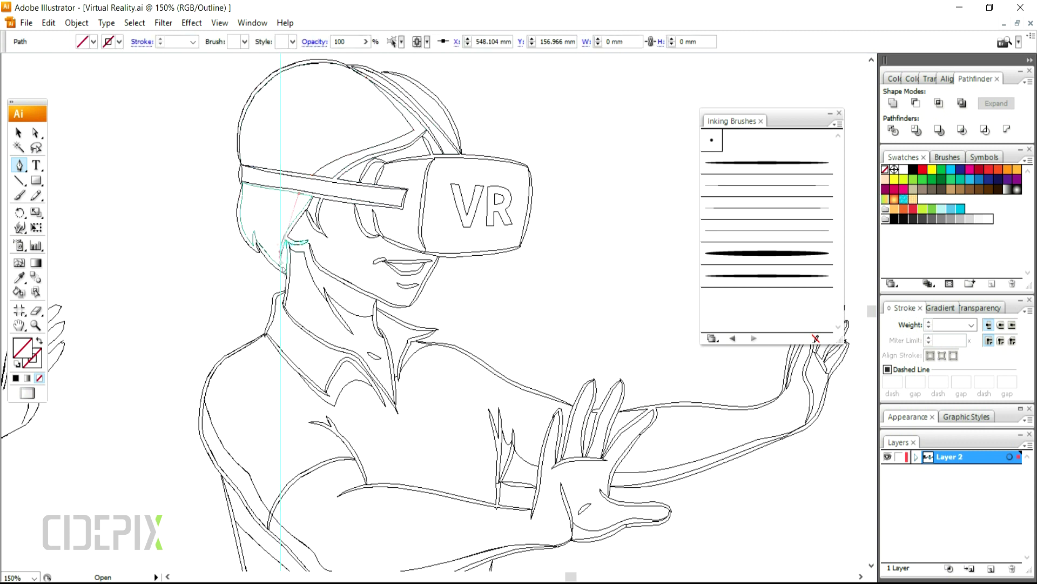
left_click_drag(280, 258, 286, 283)
left_click(281, 258)
left_click(296, 217, "ctrl")
left_click(282, 249)
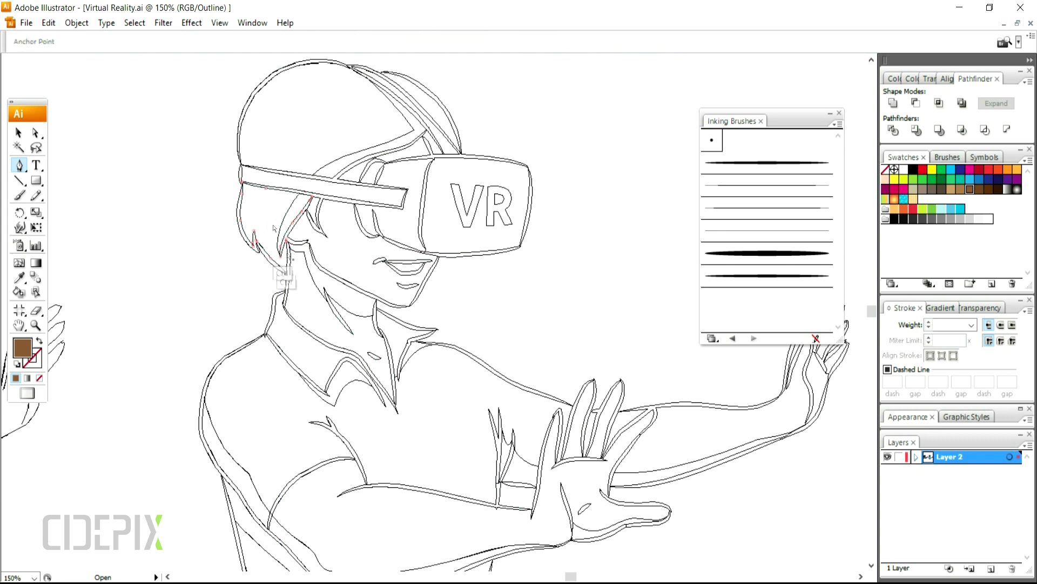
left_click(298, 271, "ctrl")
left_click(254, 231)
left_click_drag(255, 199, 261, 193)
left_click(255, 199)
left_click(271, 225, "ctrl")
Step: Draw curved, pointed hair-strand shading shapes across the crown with the Pen tool
left_click_drag(252, 144, 250, 173)
left_click_drag(291, 118, 288, 120)
left_click_drag(265, 159, 271, 178)
left_click(265, 160)
left_click_drag(336, 92, 400, 78)
left_click(337, 92)
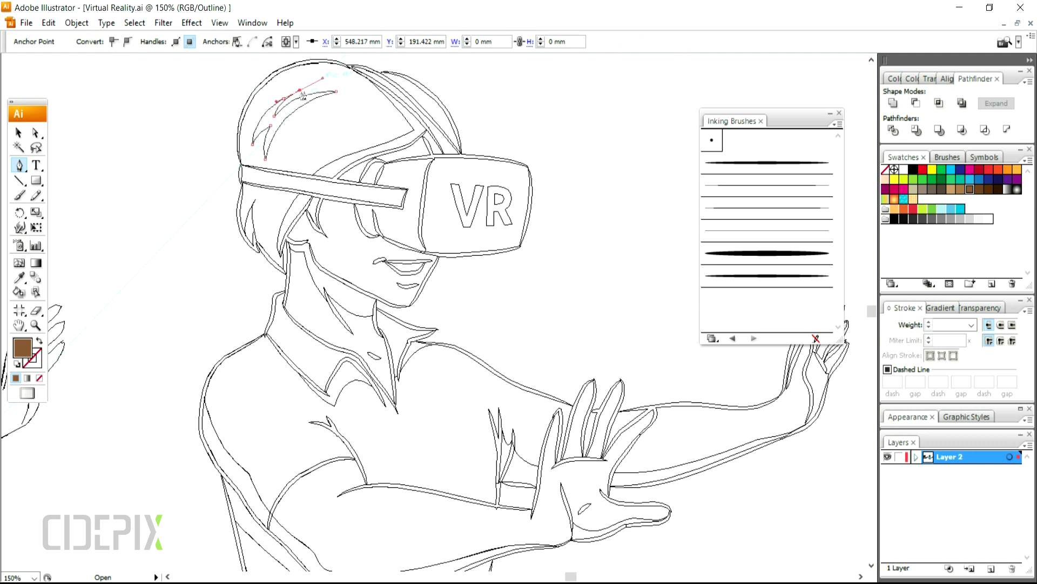
left_click(322, 133, "ctrl")
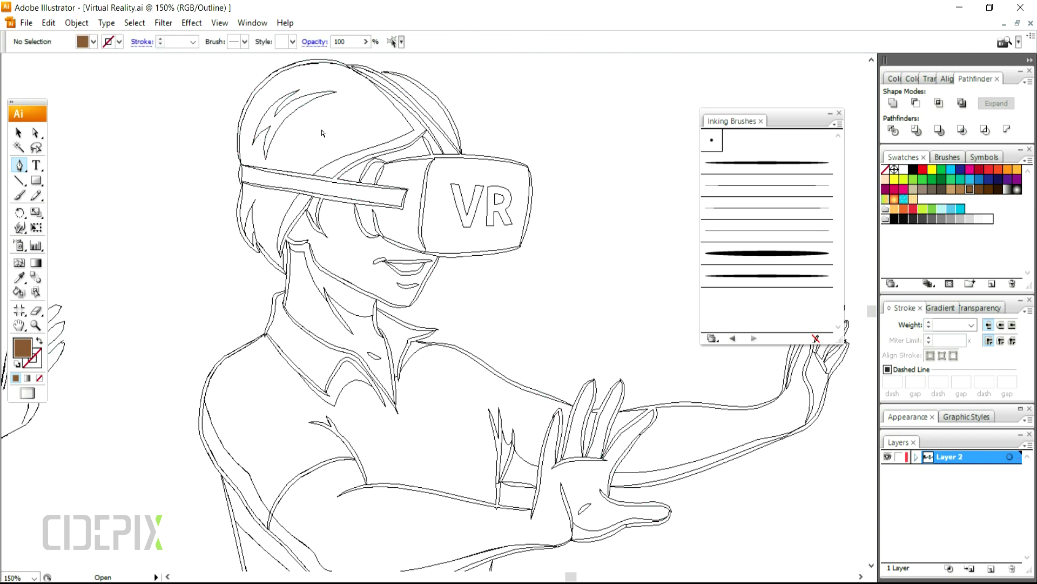
left_click_drag(375, 107, 290, 171)
left_click_drag(309, 142, 323, 158)
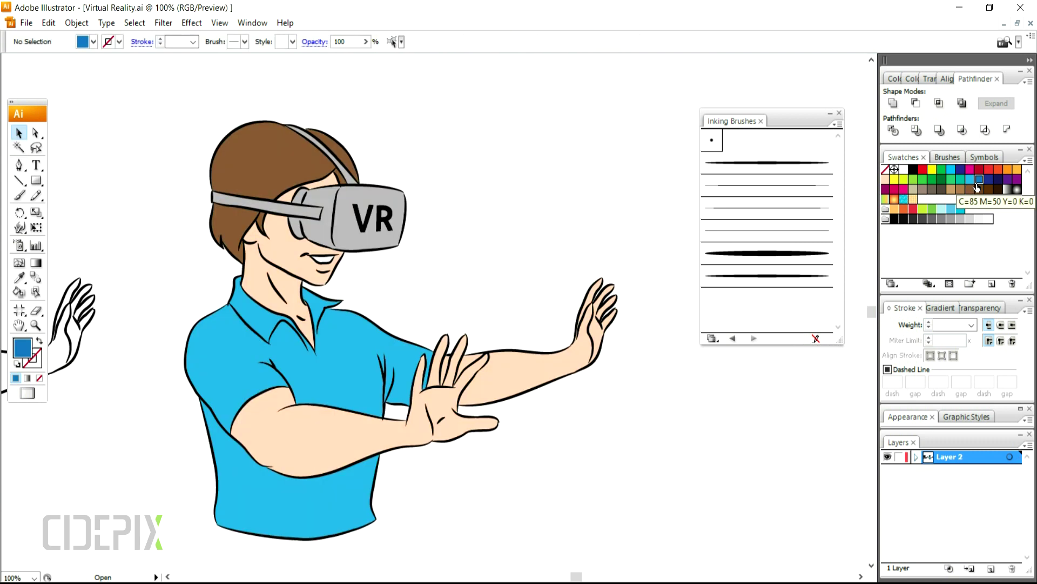
Step: Live Paint the shirt's shadow areas on the sleeves, below the forearm and under the collar with the C=85 M=50 Y=0 K=0 blue
left_click_drag(667, 135, 135, 542)
key("k")
left_click(206, 404)
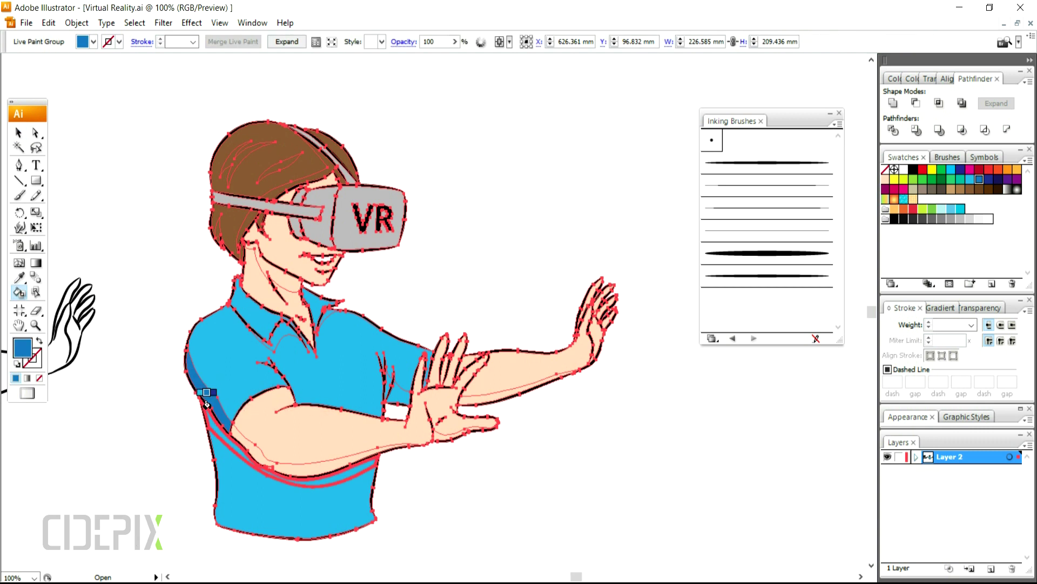
left_click(350, 466)
left_click(399, 394)
left_click(387, 379)
left_click(280, 331)
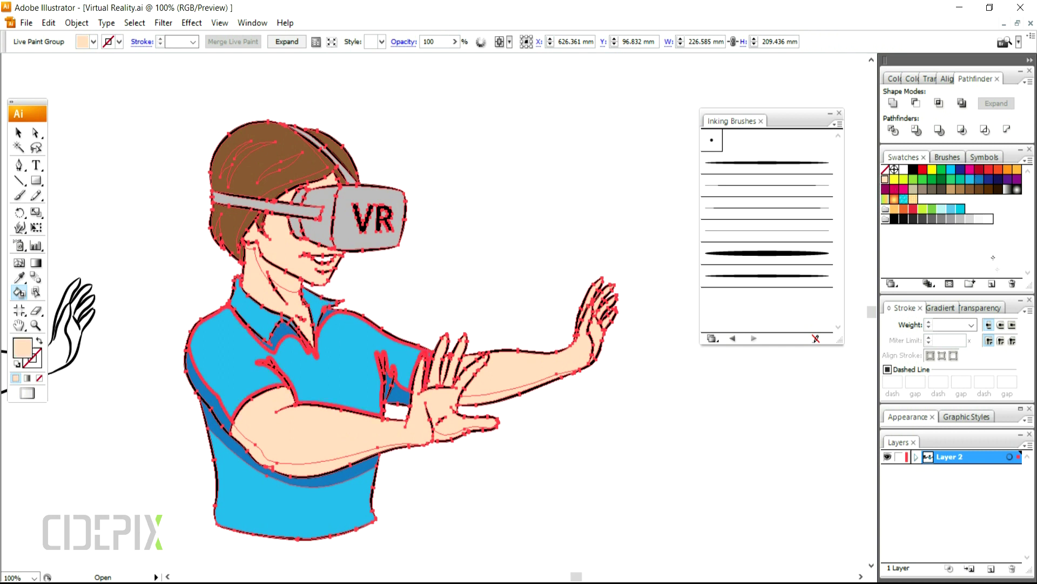
Step: Create a darker skin-tone swatch and fill the shadow areas of both forearms, the near hand and the neck with it
left_click(991, 284)
left_click(630, 236)
left_click(323, 466)
left_click(489, 399)
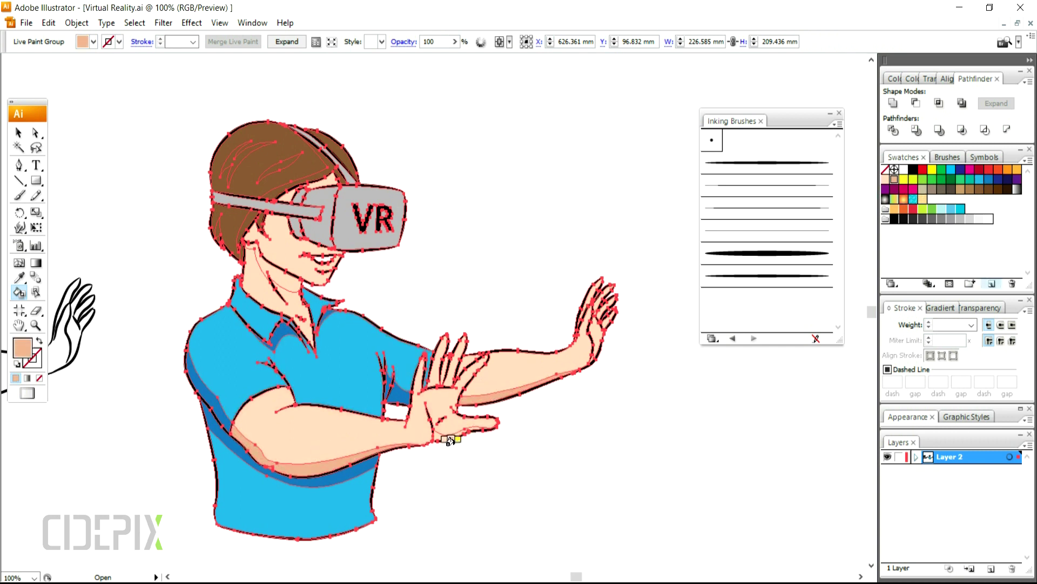
left_click(284, 278)
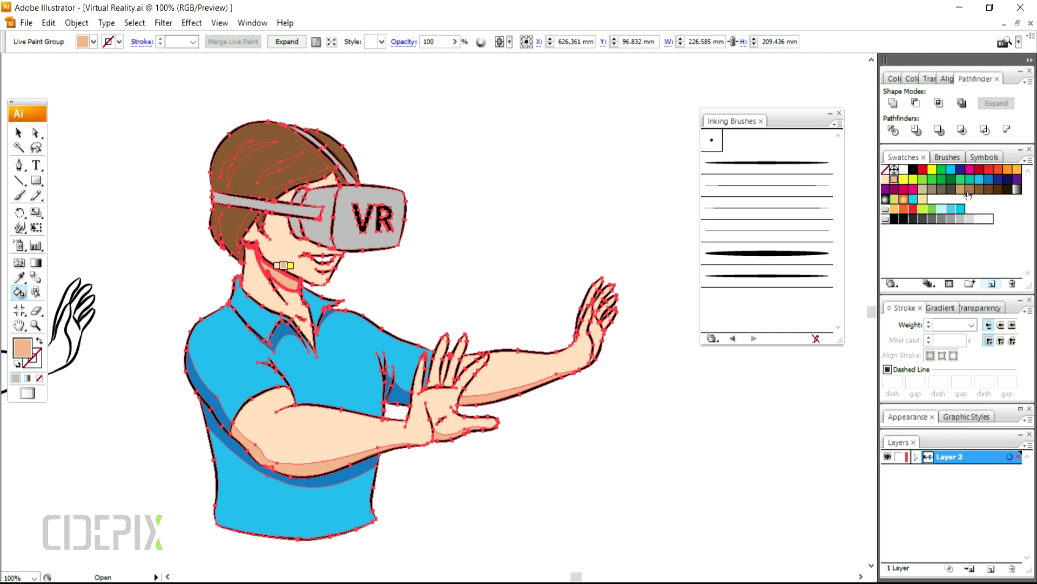
Step: Fill the hair's shading shapes with a darker brown swatch and finish with the Live Paint Bucket
left_click(988, 189)
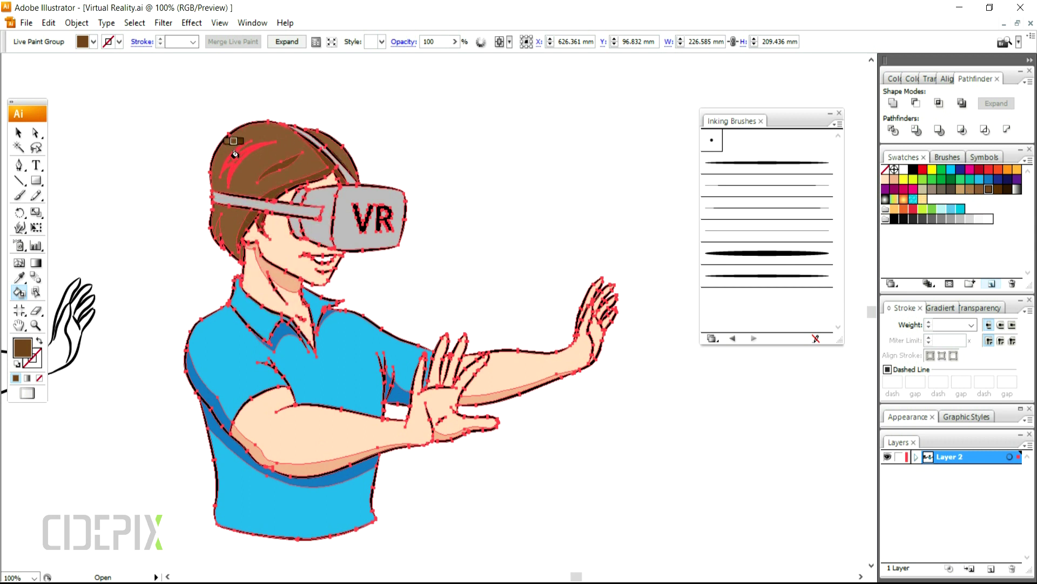
left_click(17, 132)
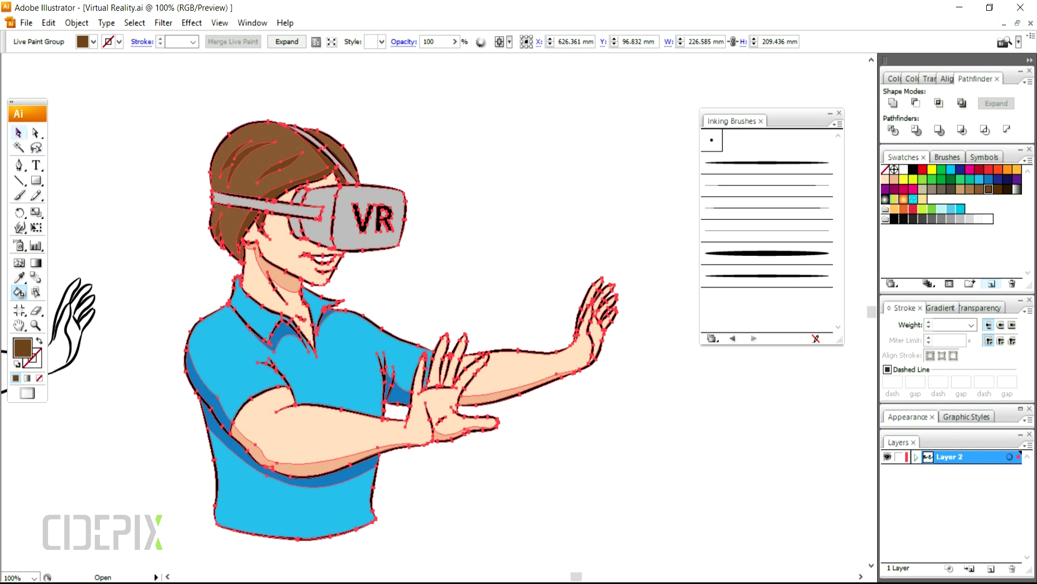
Step: Live Paint the small leftover hair areas around the headset strap and the back of the head with the darker brown
left_click(296, 87)
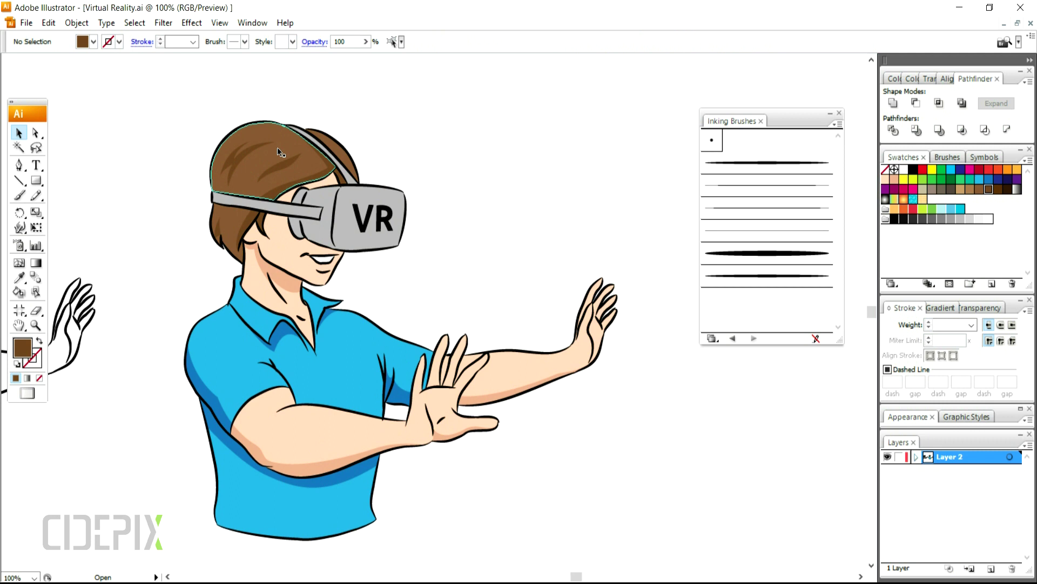
left_click_drag(218, 258, 181, 289)
left_click(347, 271)
left_click(473, 351)
left_click_drag(510, 195, 363, 401)
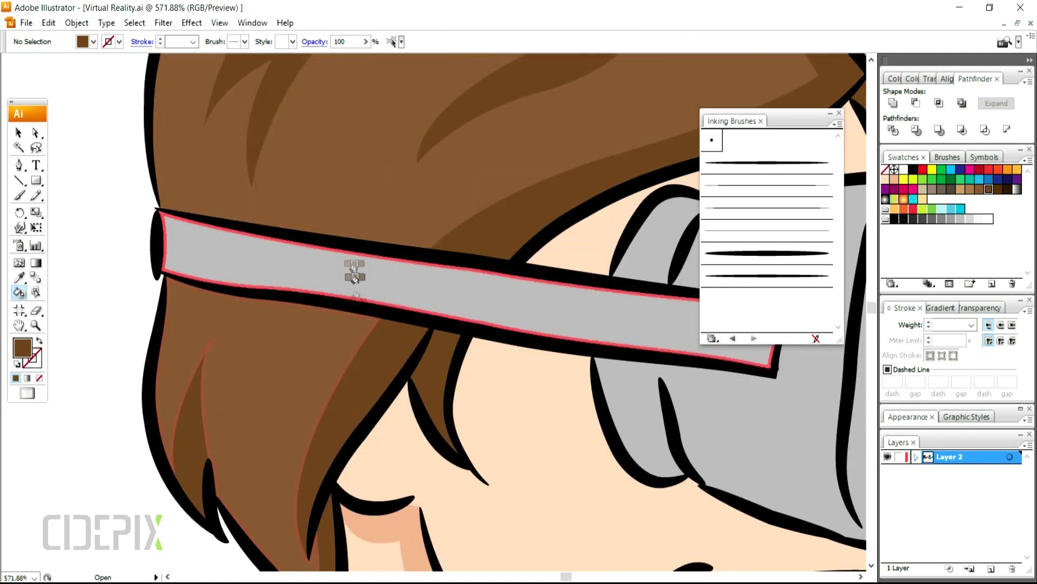
left_click(391, 257, "ctrl+alt")
left_click(449, 293, "ctrl+alt")
scroll(461, 293, "down", 2)
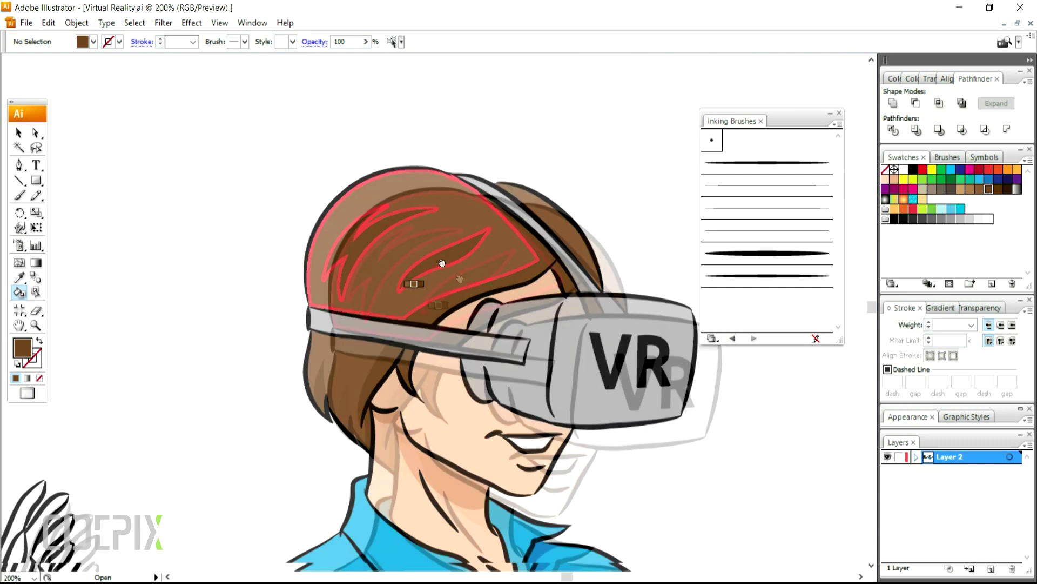
scroll(472, 153, "down", 3)
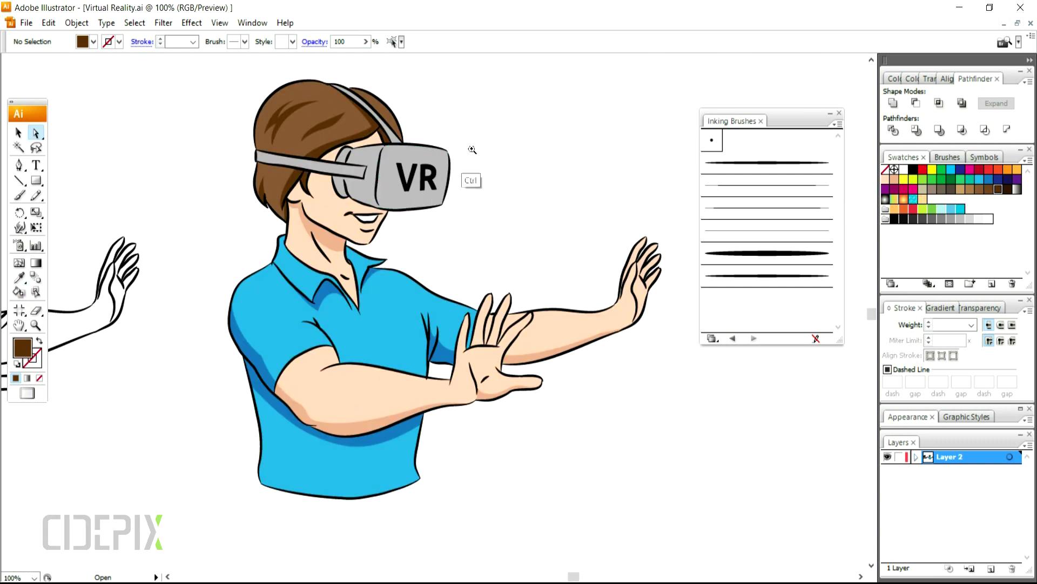
Step: Expand the whole figure's Live Paint group into ordinary editable paths
scroll(473, 153, "up", 10)
key("v")
left_click(202, 144)
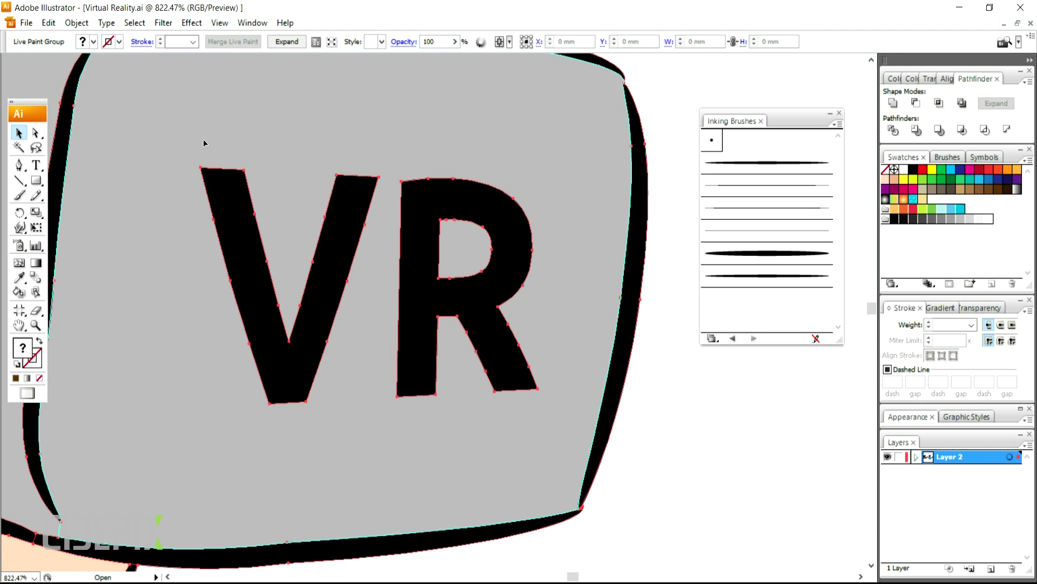
key("a")
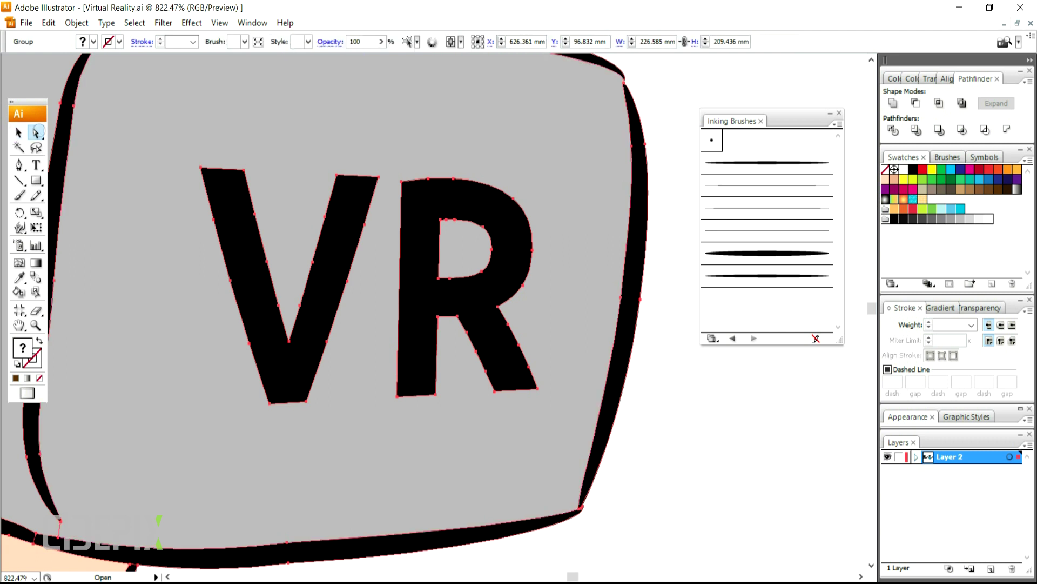
left_click(660, 136)
Step: Recolour the V and R letters on the headset's front with a medium grey swatch
left_click(500, 215)
left_click(342, 233, "shift")
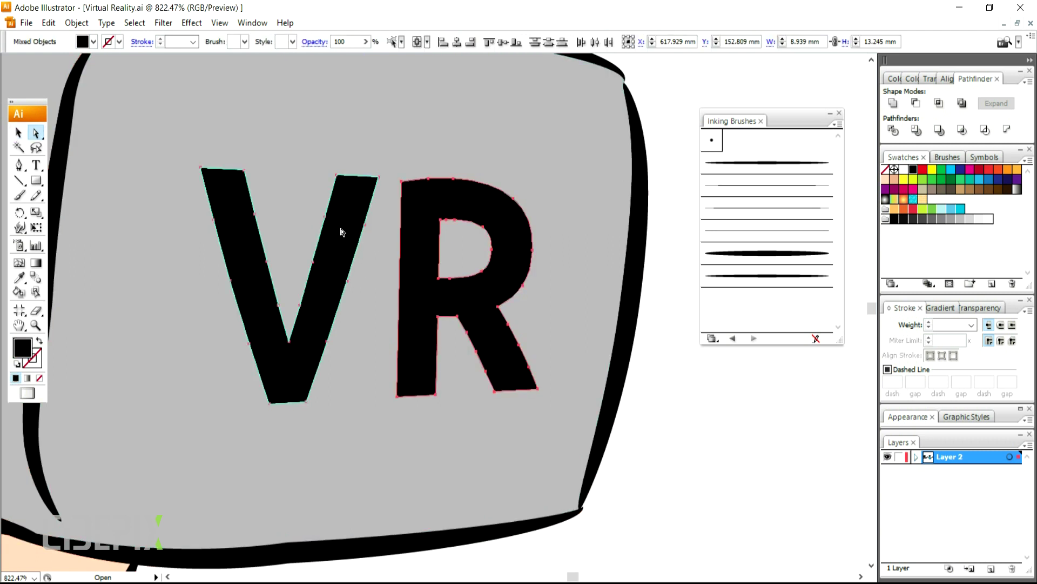
key("ctrl+1")
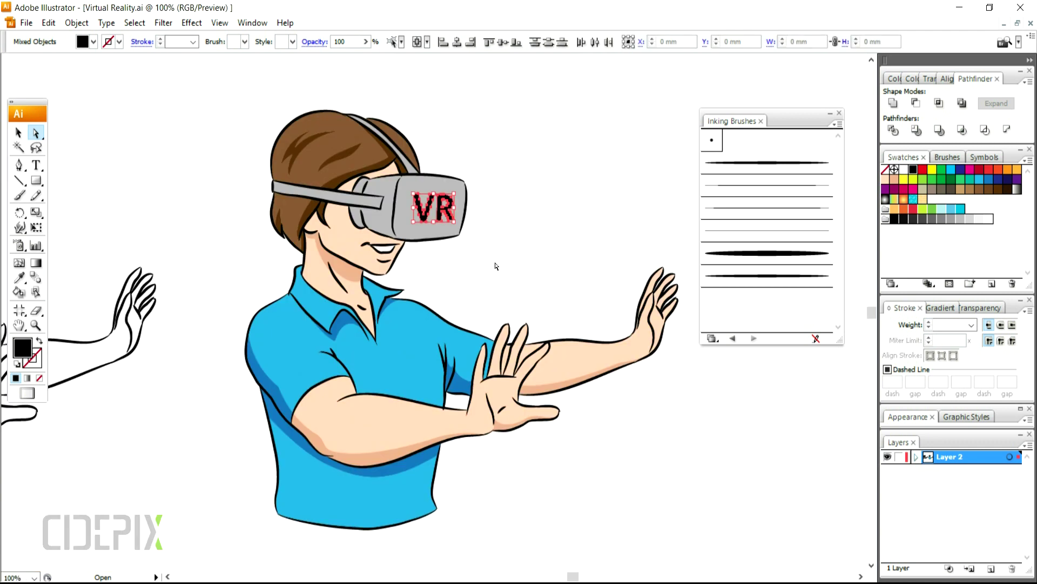
left_click(978, 219)
left_click(946, 220)
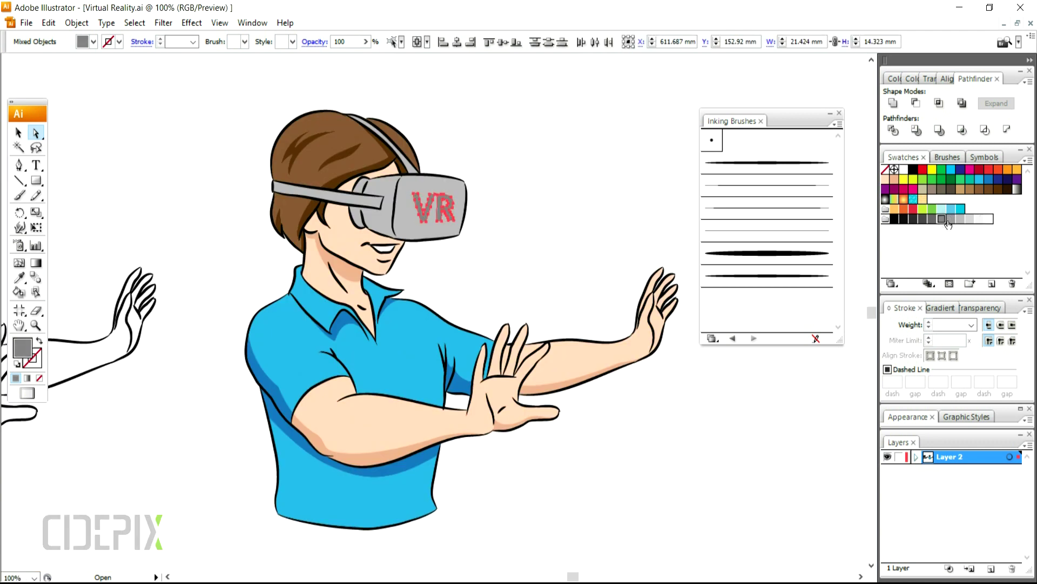
left_click(558, 229)
key("ctrl+minus")
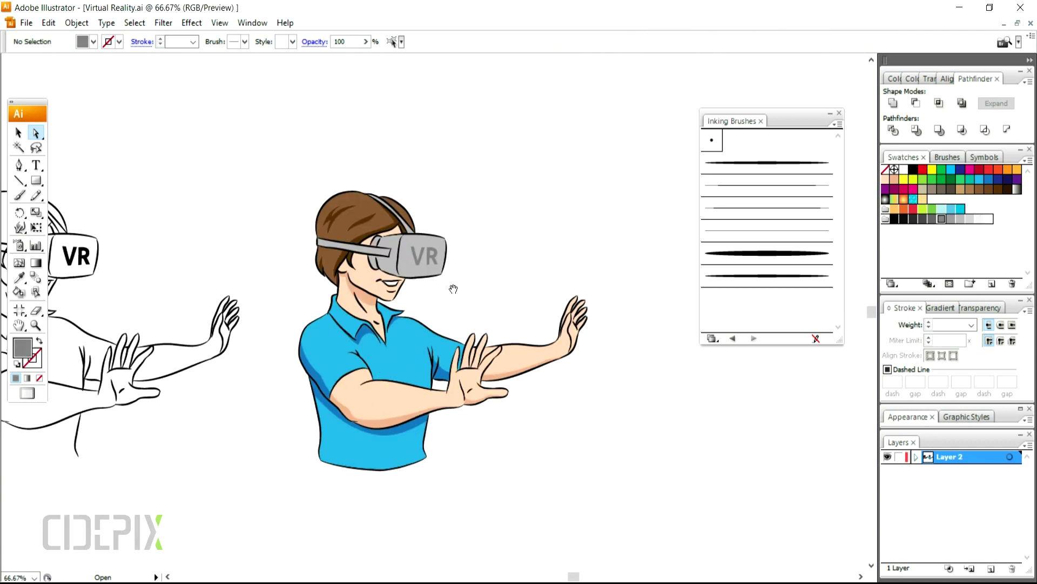
left_click(455, 296, "ctrl")
scroll(465, 278, "down", 1)
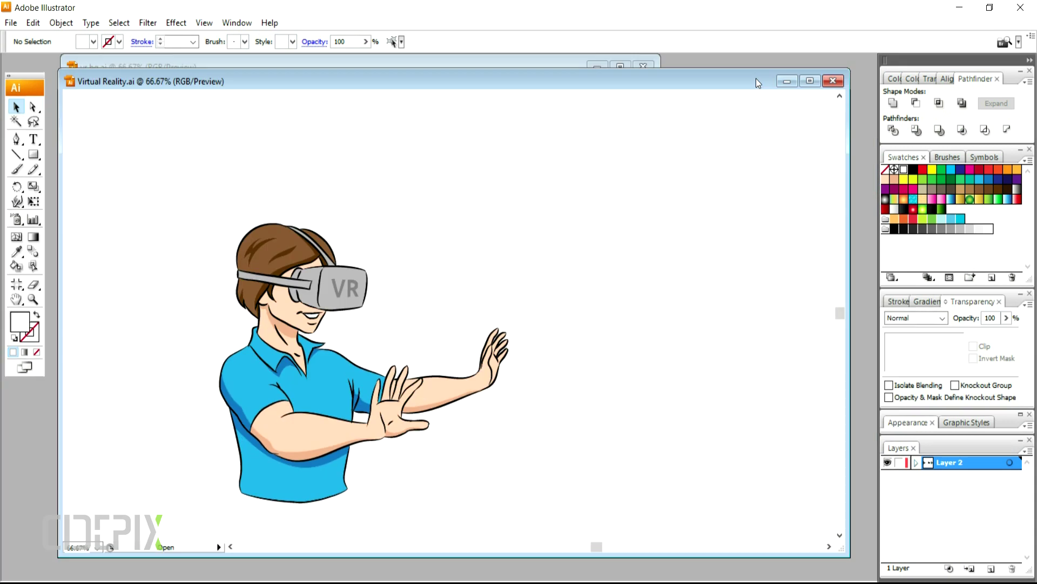
Step: Switch to vr bg.ai and bring its starburst background with the icon stickers into Virtual Reality.ai beside the figure
left_click(368, 60)
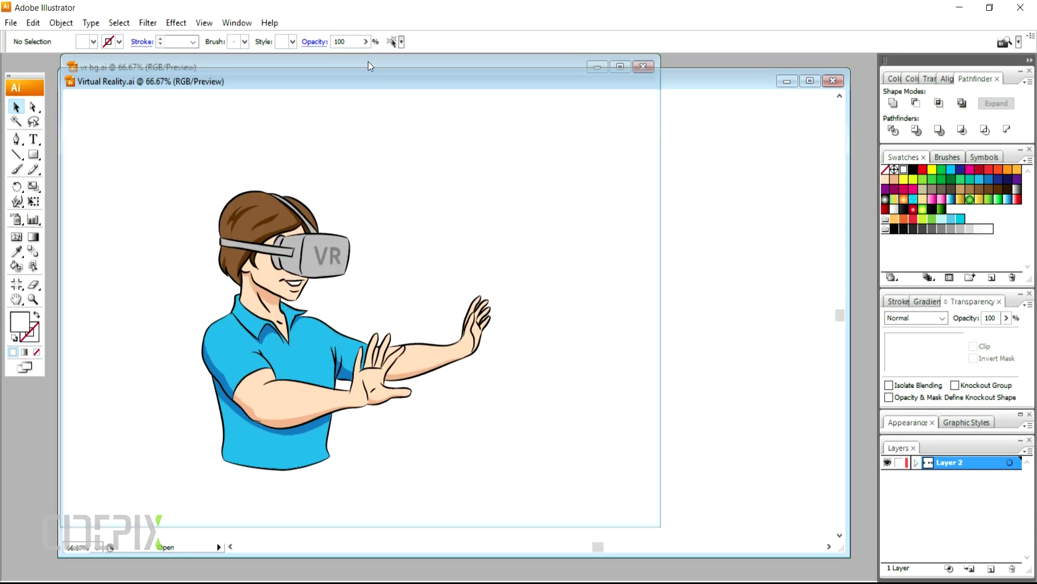
left_click(375, 141)
left_click(899, 477)
left_click_drag(444, 101, 119, 416)
left_click_drag(274, 289, 712, 293)
left_click_drag(733, 91, 510, 241)
Step: Bring the VR figure group to the front of the stacking order, above the starburst background
left_click(344, 233)
right_click(316, 252)
mouse_move(378, 349)
left_click(173, 345)
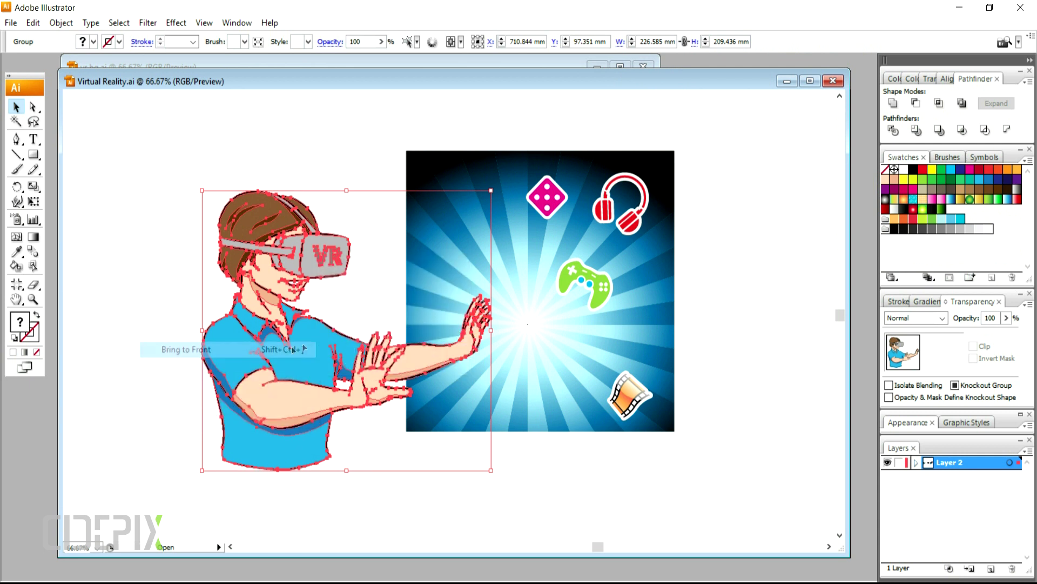
Step: Move the figure onto the starburst background and scale it down proportionally to about 194 × 180 mm
left_click_drag(327, 353, 536, 323)
left_click_drag(699, 162, 660, 200)
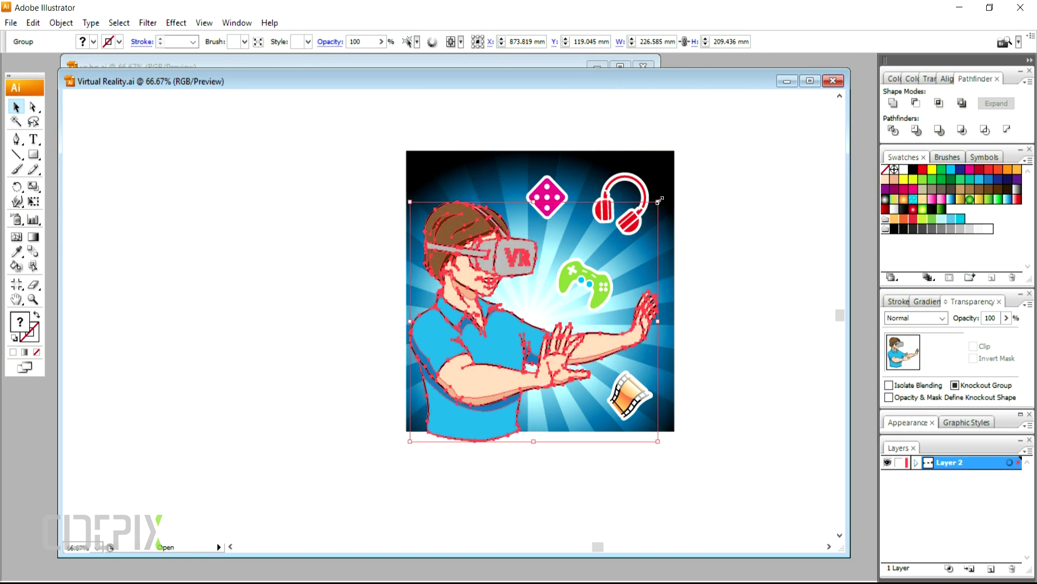
left_click(738, 202)
left_click(525, 345, "ctrl")
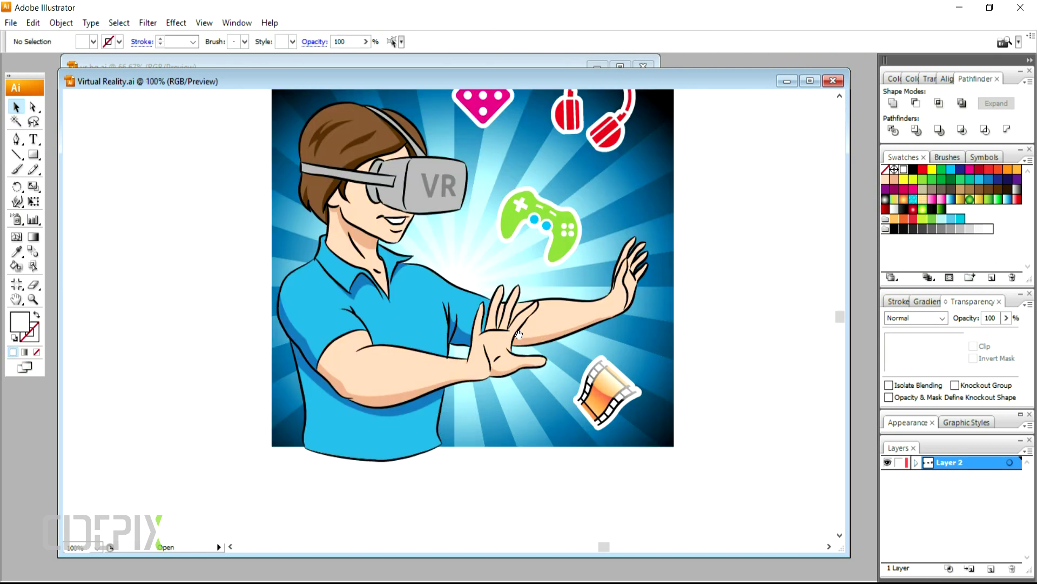
left_click_drag(434, 311, 403, 365)
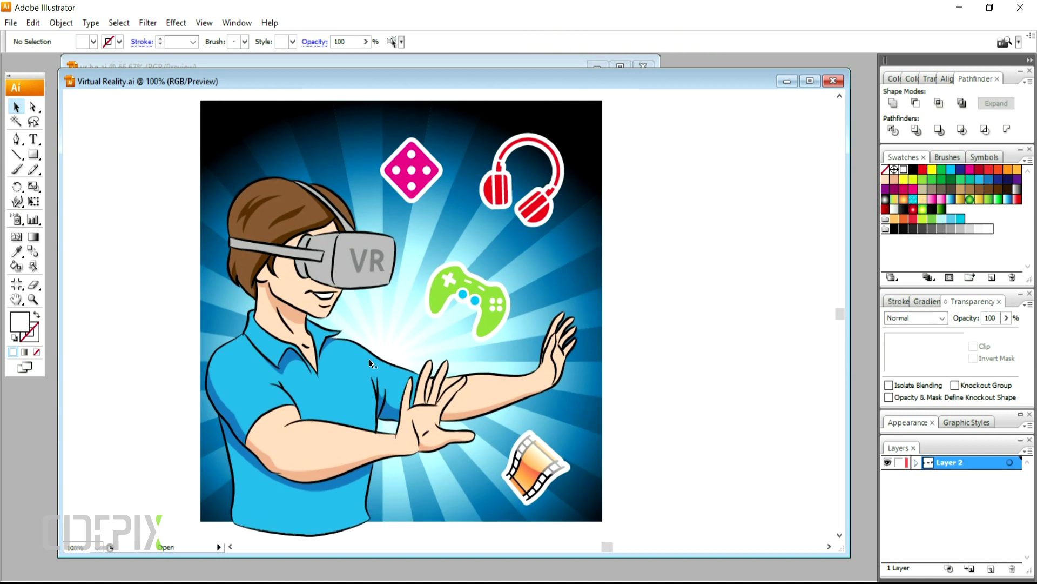
Step: Fill a copy of the figure with black and combine its paths into a silhouette with the Merge pathfinder
left_click(370, 363)
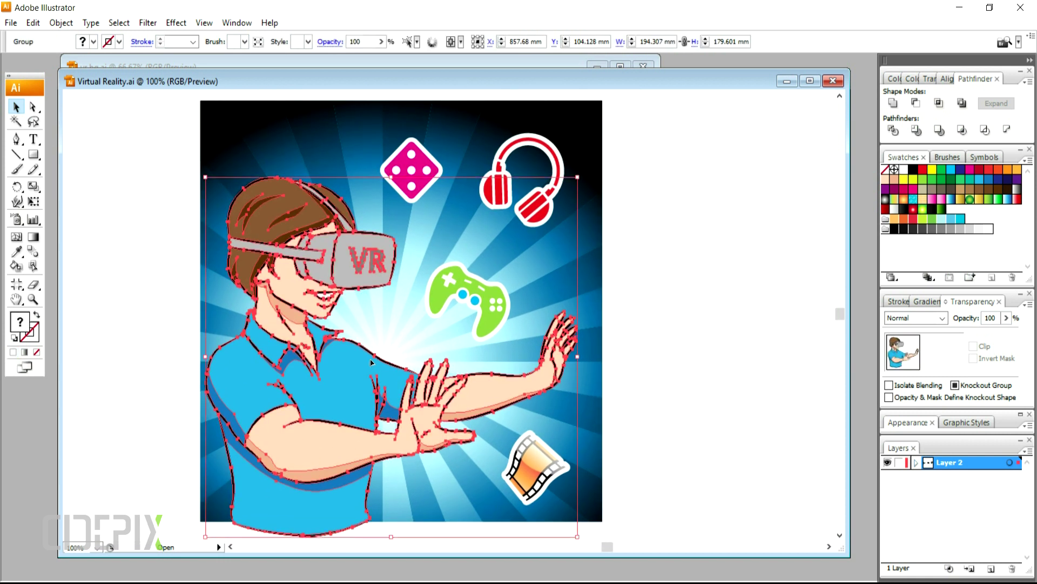
left_click(914, 171)
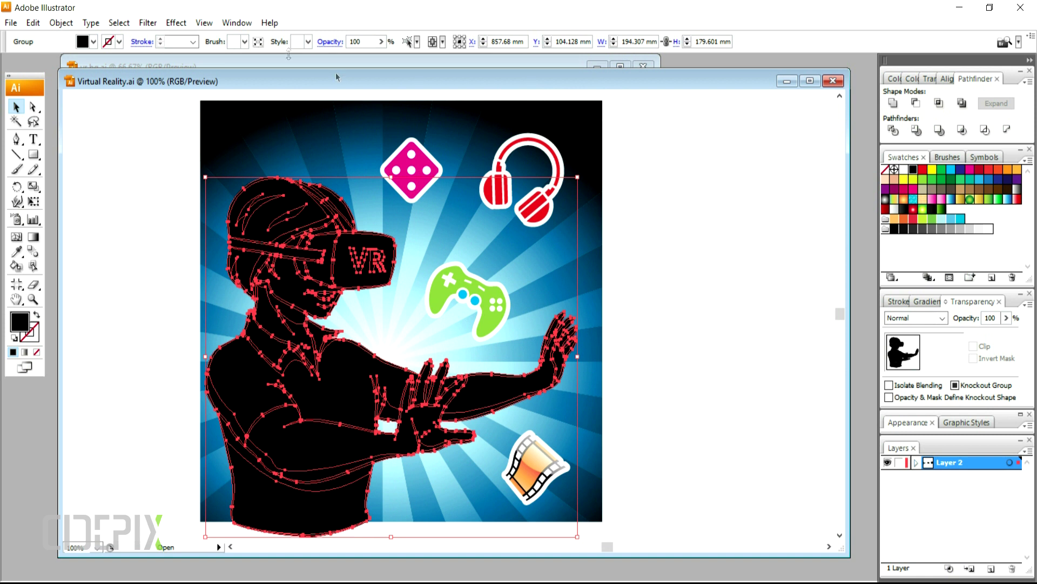
left_click(917, 131)
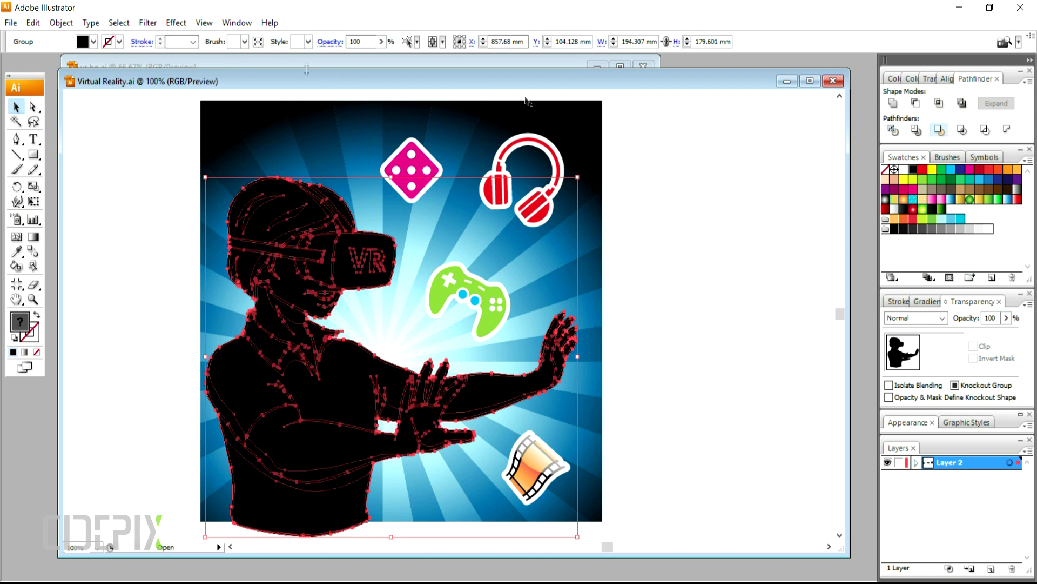
Step: Offset the black silhouette's path by 2.2 mm with round joins and fill the result with white
left_click(61, 22)
mouse_move(64, 276)
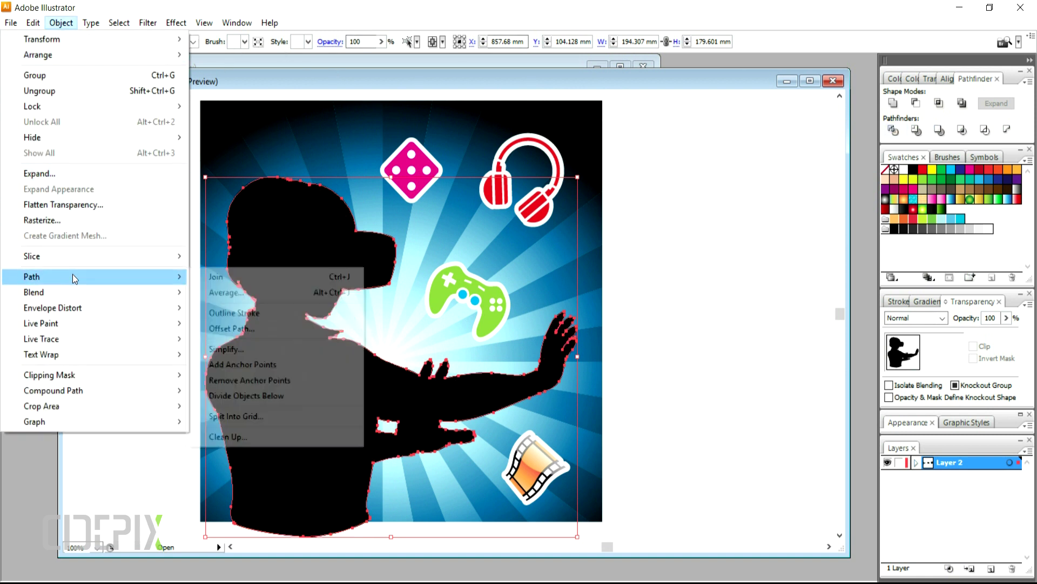
left_click(245, 328)
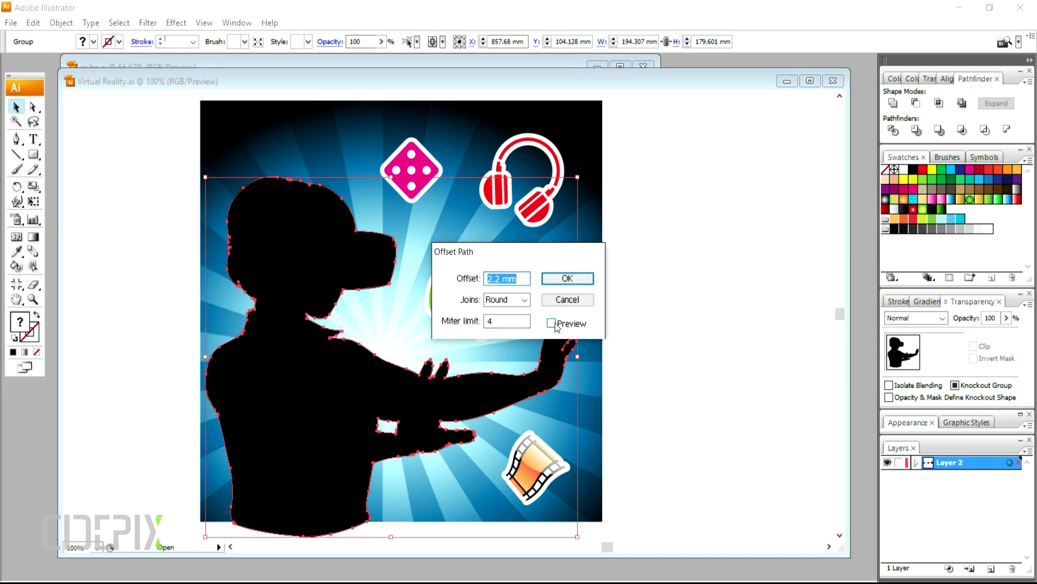
left_click(567, 278)
left_click(905, 171)
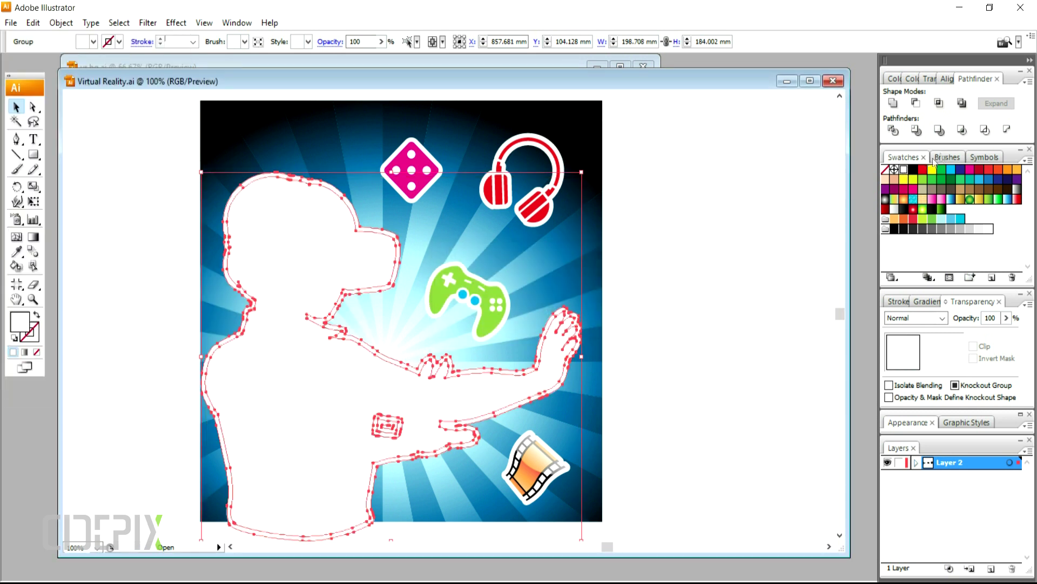
Step: Merge the white offset shapes into one silhouette and send it backward behind the coloured figure as a sticker outline
left_click(941, 130)
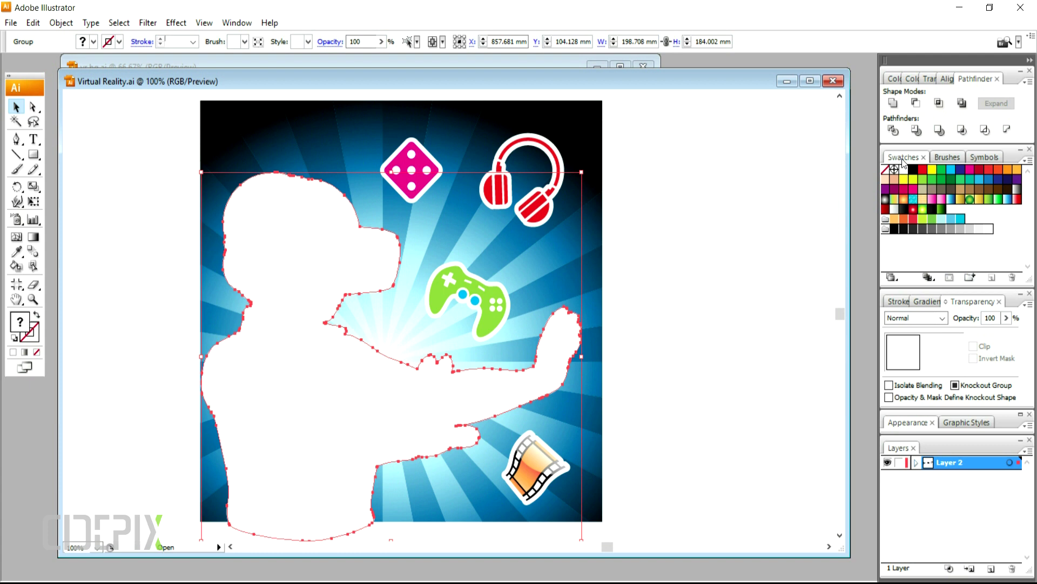
key("ctrl+bracketleft")
left_click(739, 300)
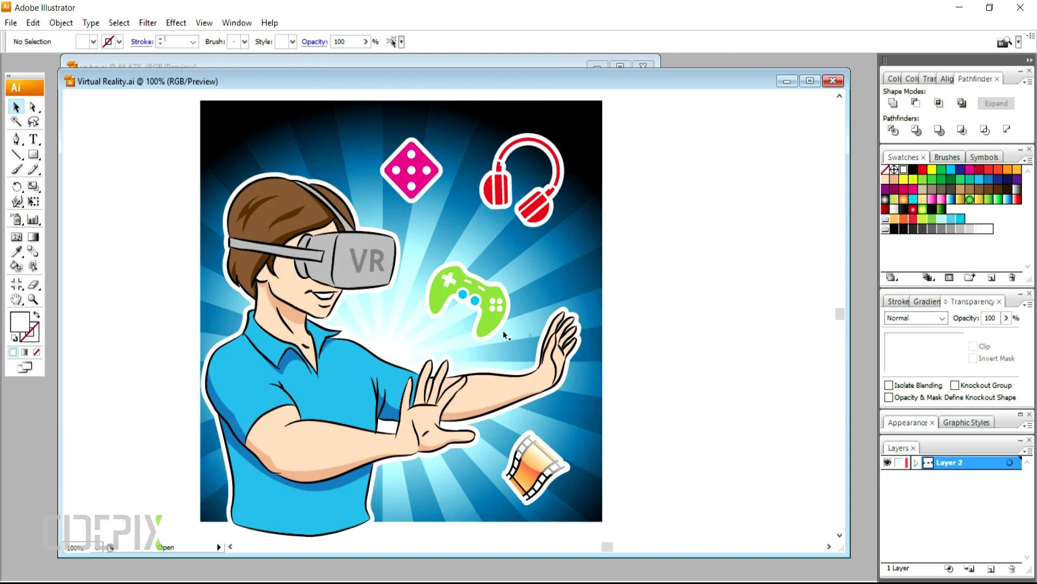